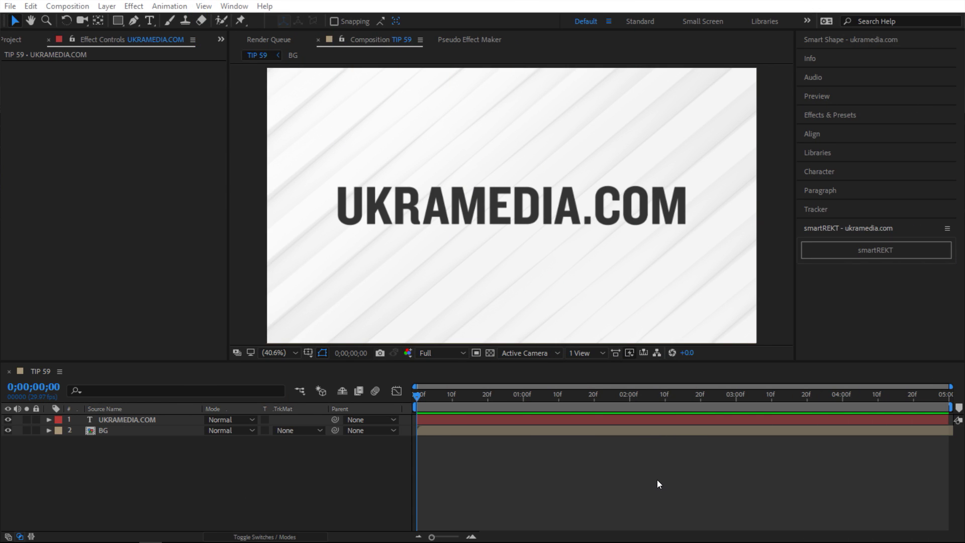
# Step: Try a full-frame purple rectangle shape layer, resize it, then delete it
pyautogui.click(878, 251)
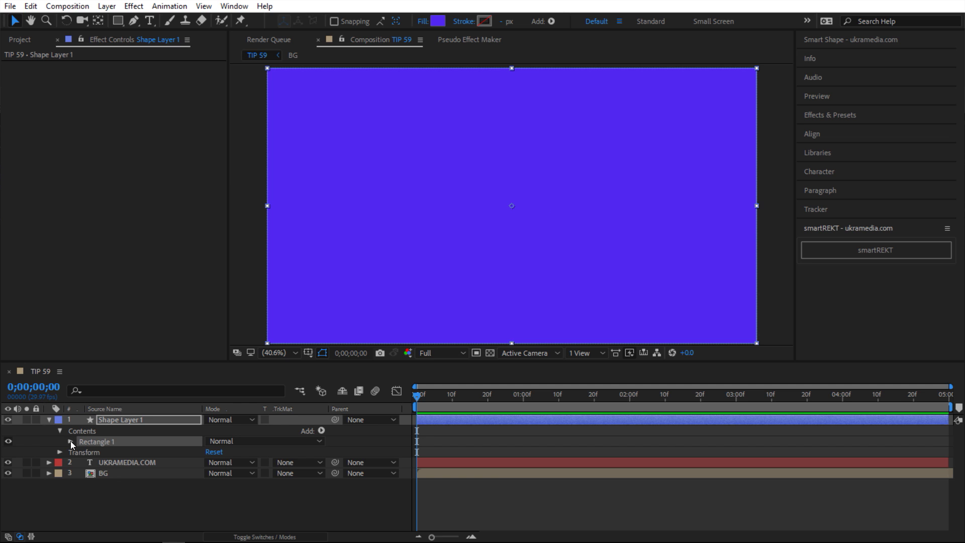
pyautogui.click(68, 441)
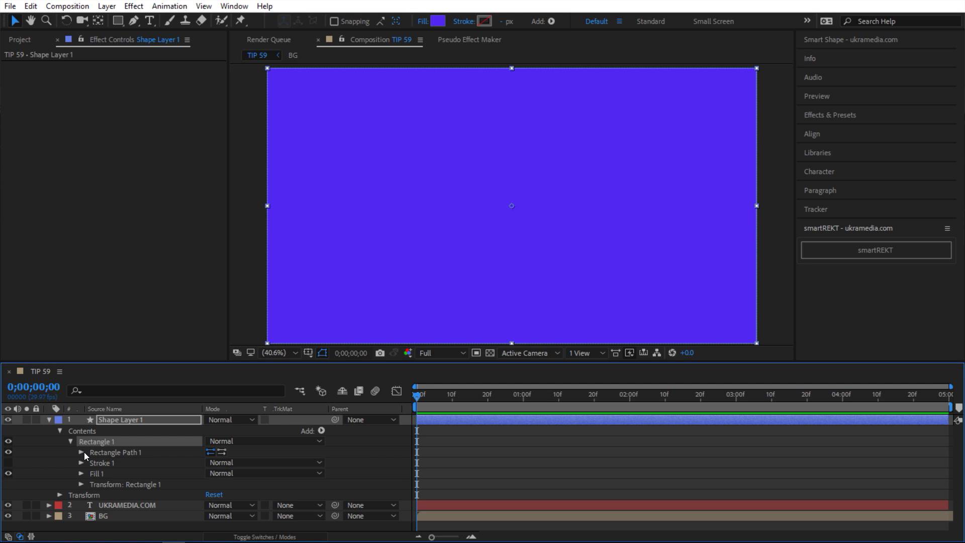
pyautogui.click(82, 453)
pyautogui.moveTo(219, 464); pyautogui.dragTo(173, 474)
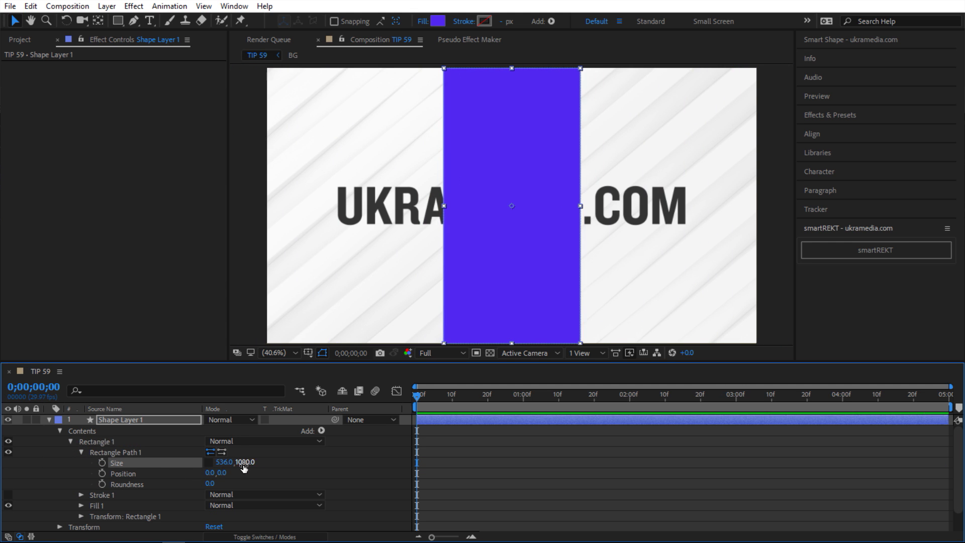
pyautogui.moveTo(244, 462)
pyautogui.mouseDown()
pyautogui.moveTo(226, 463)
pyautogui.moveTo(265, 463)
pyautogui.moveTo(256, 464)
pyautogui.mouseUp()
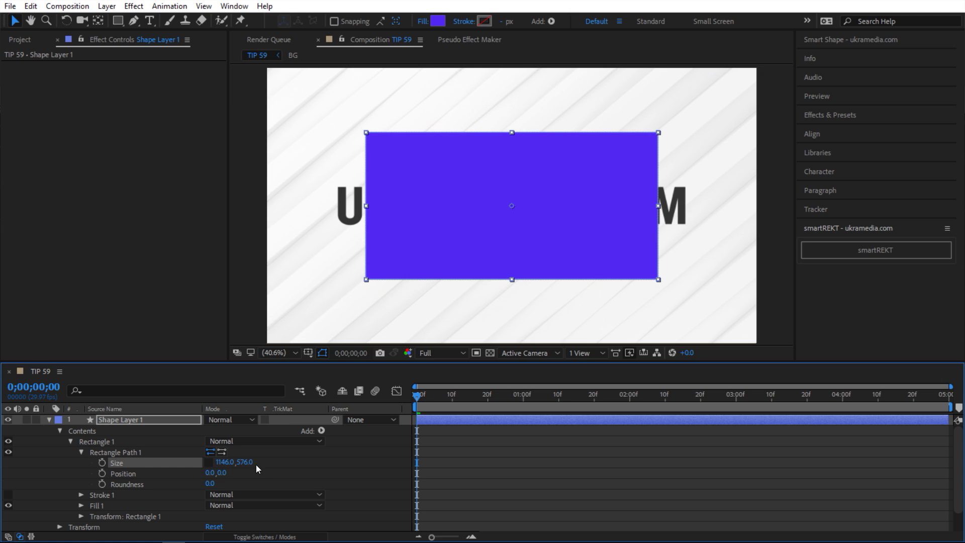
pyautogui.click(140, 474)
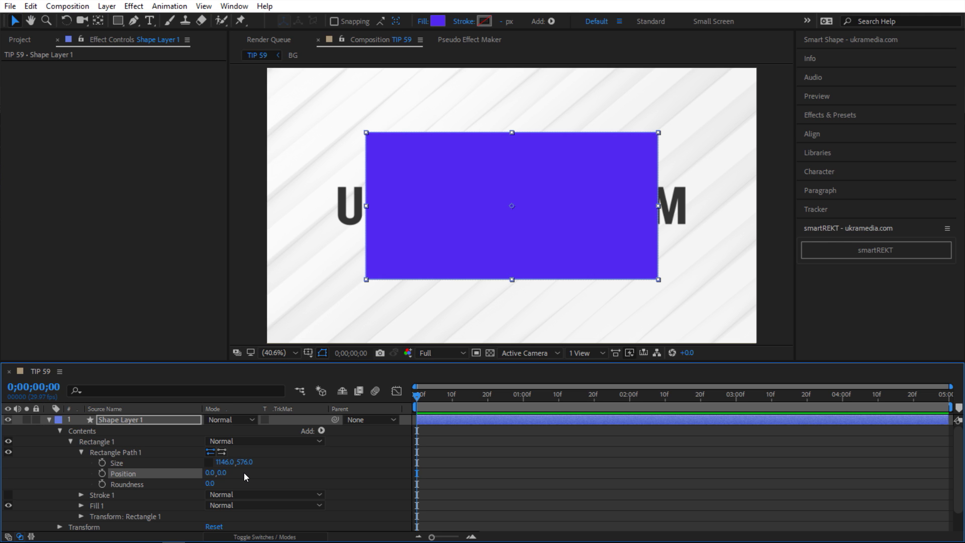
pyautogui.click(171, 422)
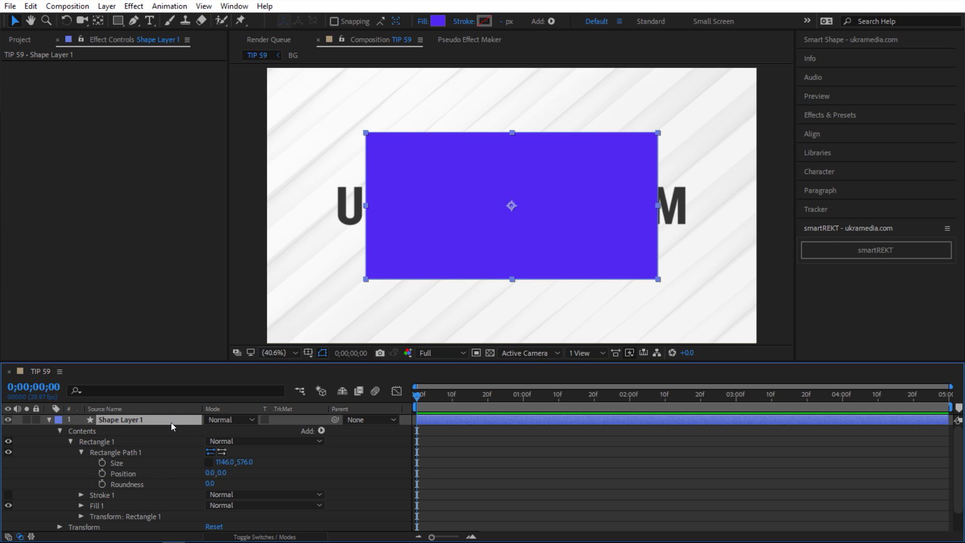
pyautogui.press('Delete')
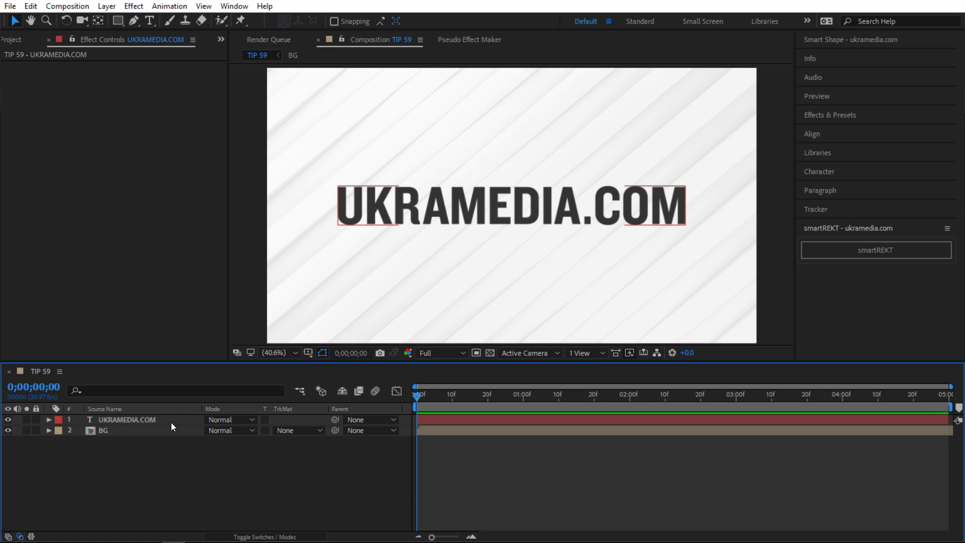
# Step: Add an orange smartREKT rectangle about 300 wide and 320 high, anchored bottom-right
pyautogui.click(880, 255)
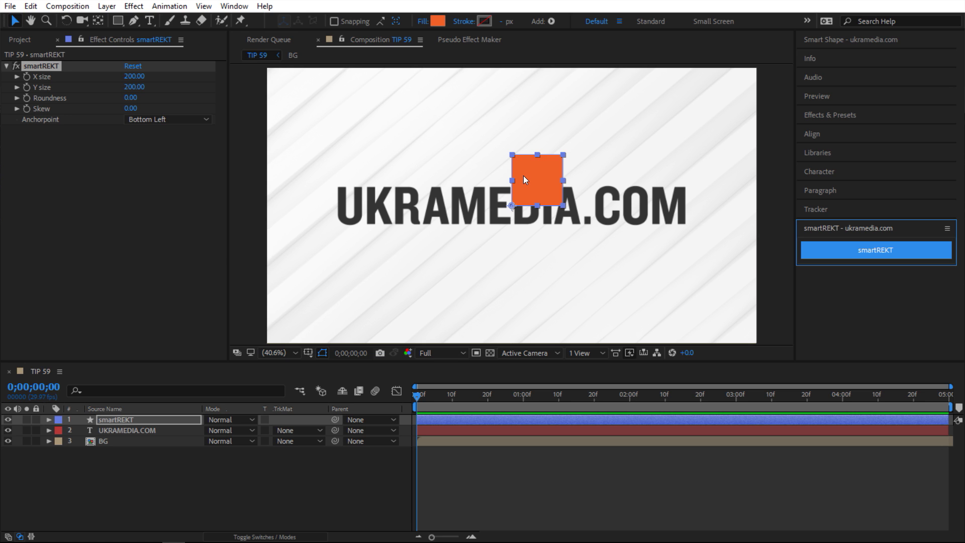
pyautogui.moveTo(143, 77); pyautogui.dragTo(201, 112)
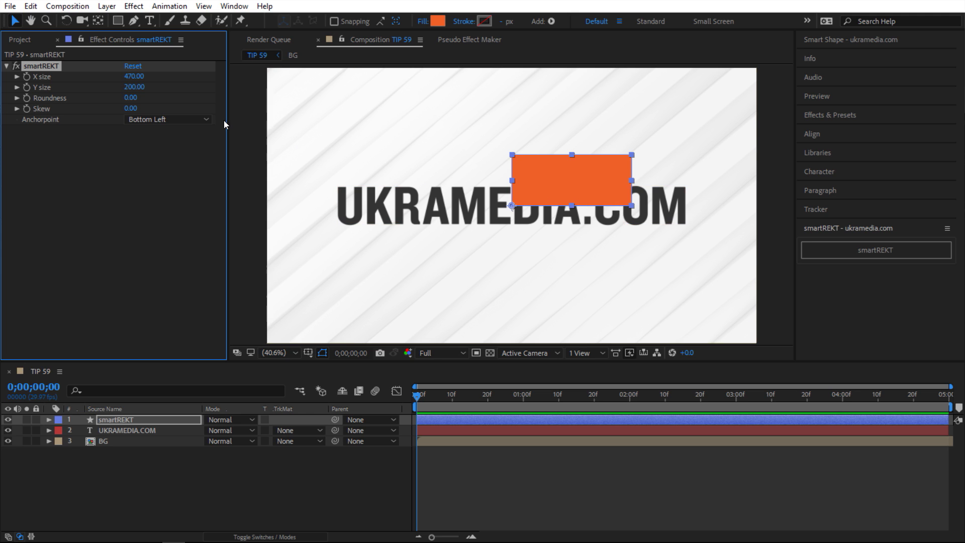
pyautogui.moveTo(137, 88); pyautogui.dragTo(199, 88)
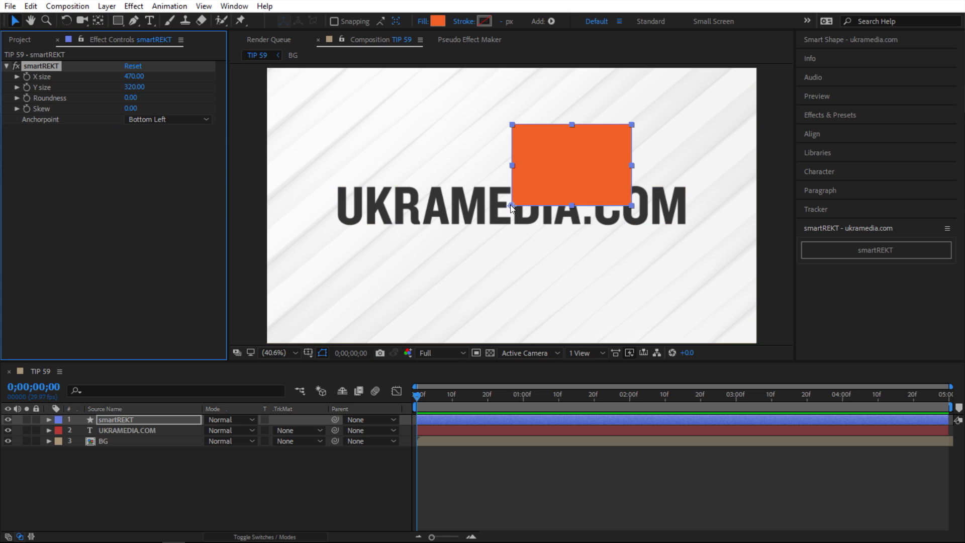
pyautogui.click(153, 120)
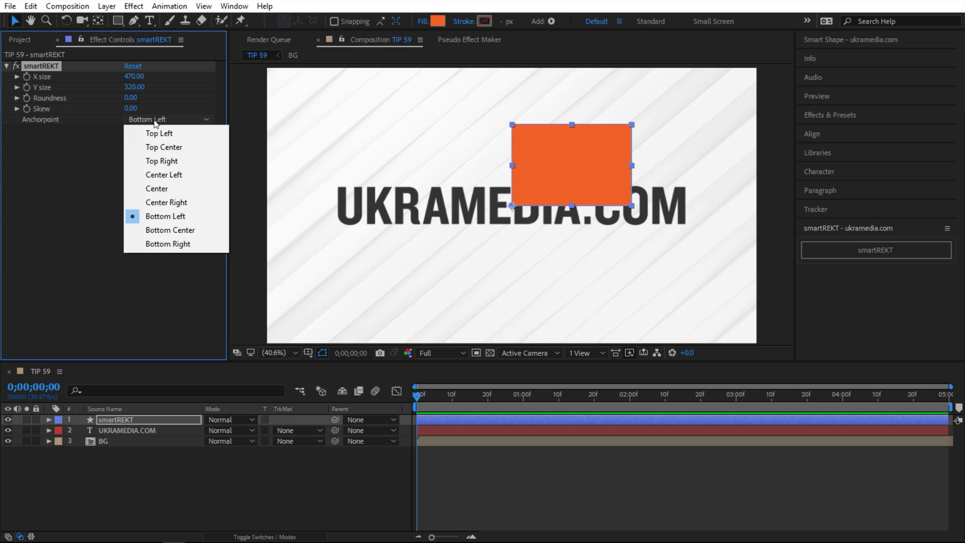
pyautogui.click(187, 243)
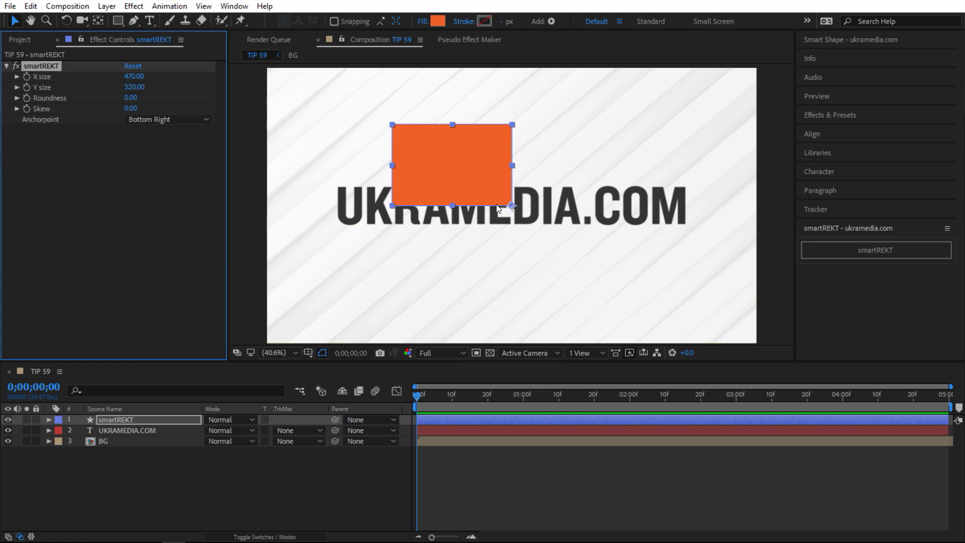
# Step: Reshape the orange rectangle into a low bar anchored at its top-left corner
pyautogui.moveTo(135, 87)
pyautogui.mouseDown()
pyautogui.moveTo(150, 87)
pyautogui.moveTo(135, 93)
pyautogui.moveTo(147, 88)
pyautogui.moveTo(144, 77)
pyautogui.mouseUp()
pyautogui.click(167, 119)
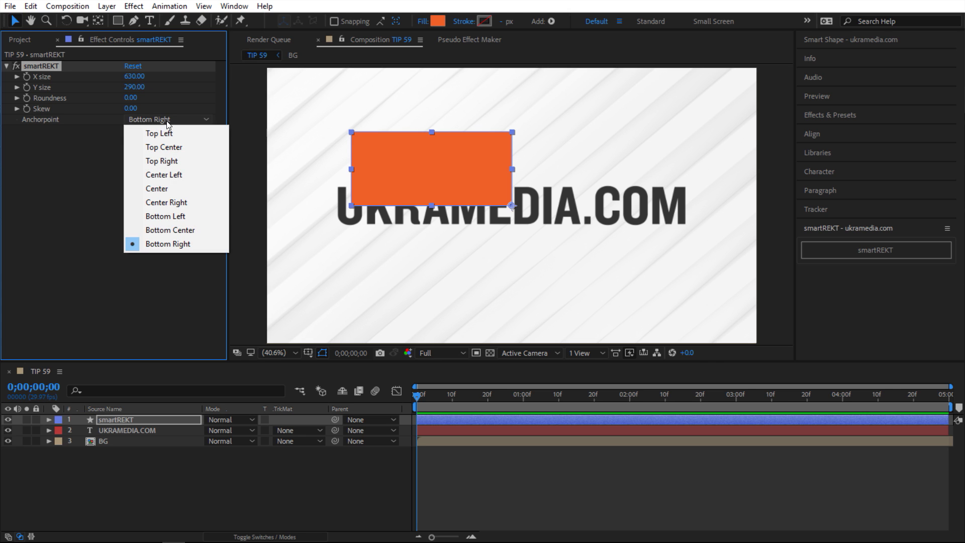
pyautogui.click(159, 133)
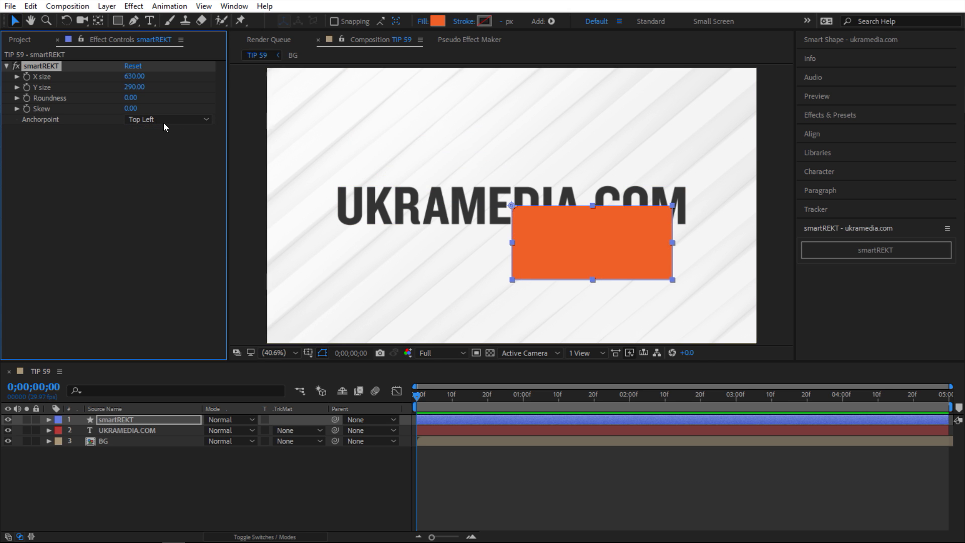
pyautogui.moveTo(134, 77)
pyautogui.mouseDown()
pyautogui.moveTo(151, 88)
pyautogui.moveTo(133, 90)
pyautogui.mouseUp()
pyautogui.click(155, 120)
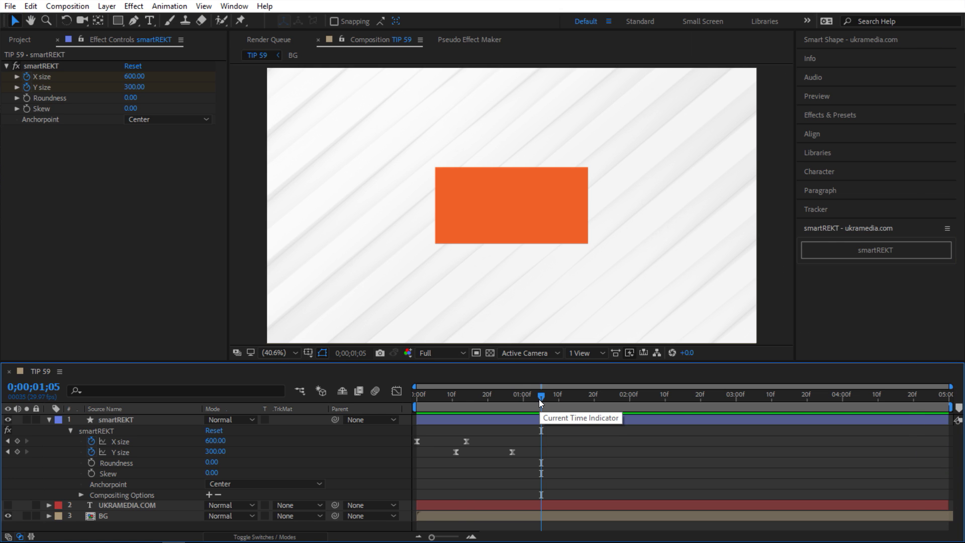
# Step: Preview the rectangle's grow-in animation from the first frame
pyautogui.moveTo(541, 397); pyautogui.dragTo(381, 406)
pyautogui.press('space')
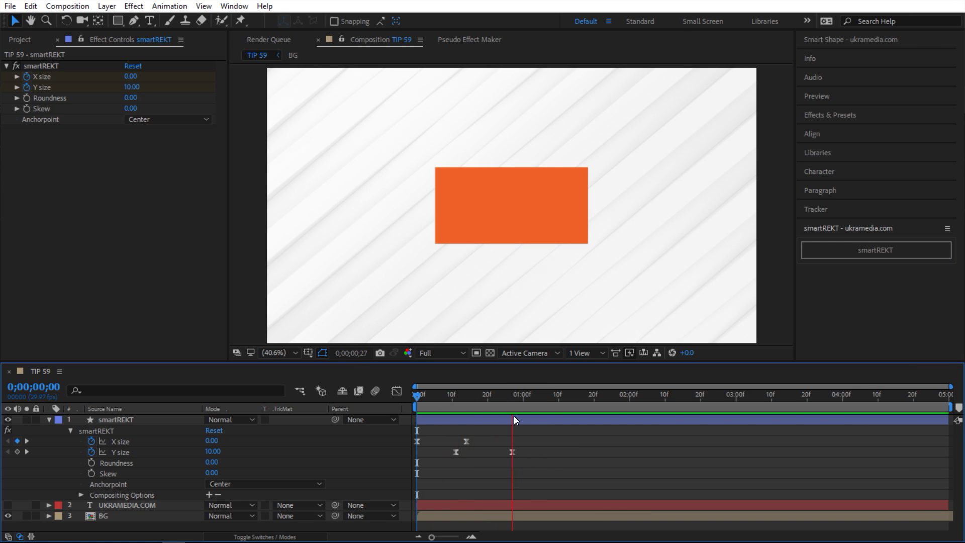
pyautogui.moveTo(513, 408); pyautogui.dragTo(400, 405)
pyautogui.press('space')
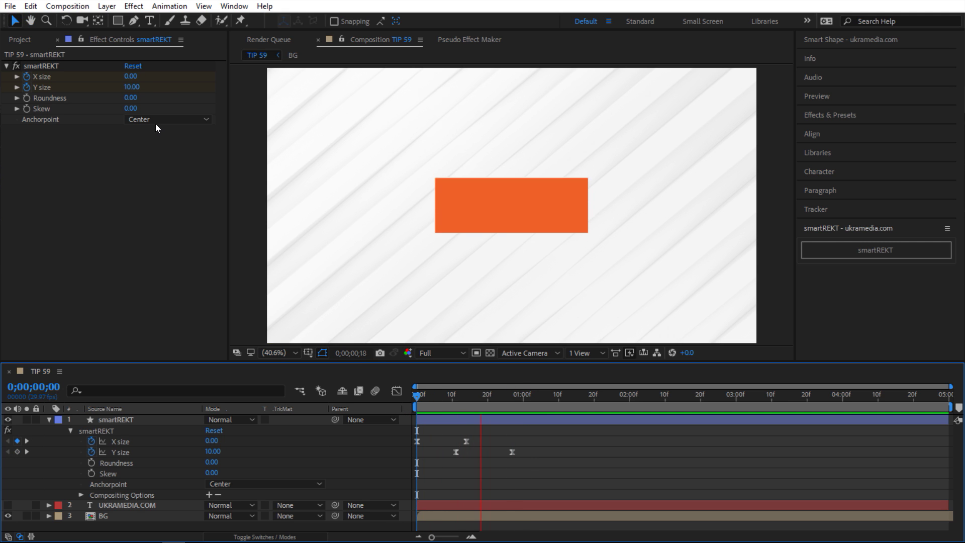
pyautogui.click(164, 120)
# Step: Compare top-left and bottom-right anchors by previewing the growth with each
pyautogui.click(165, 119)
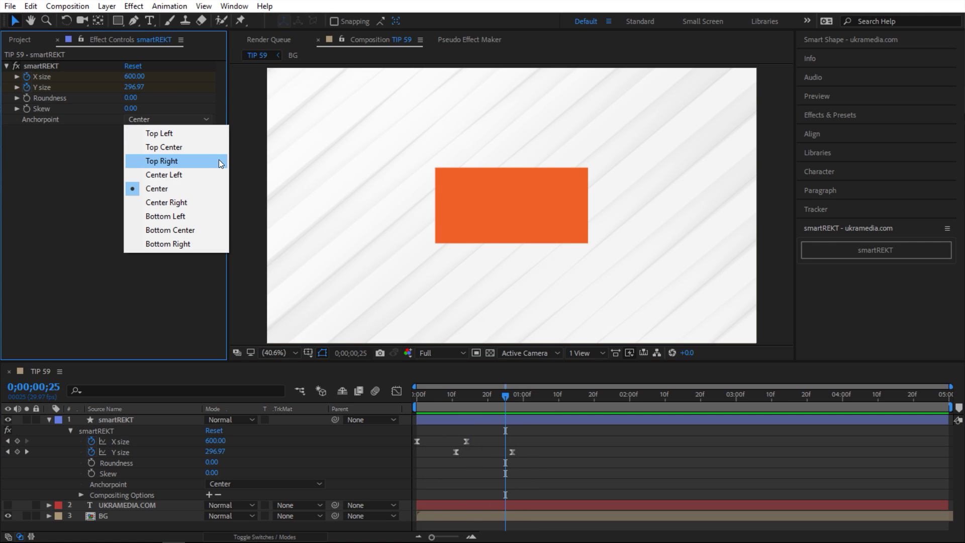
pyautogui.click(176, 134)
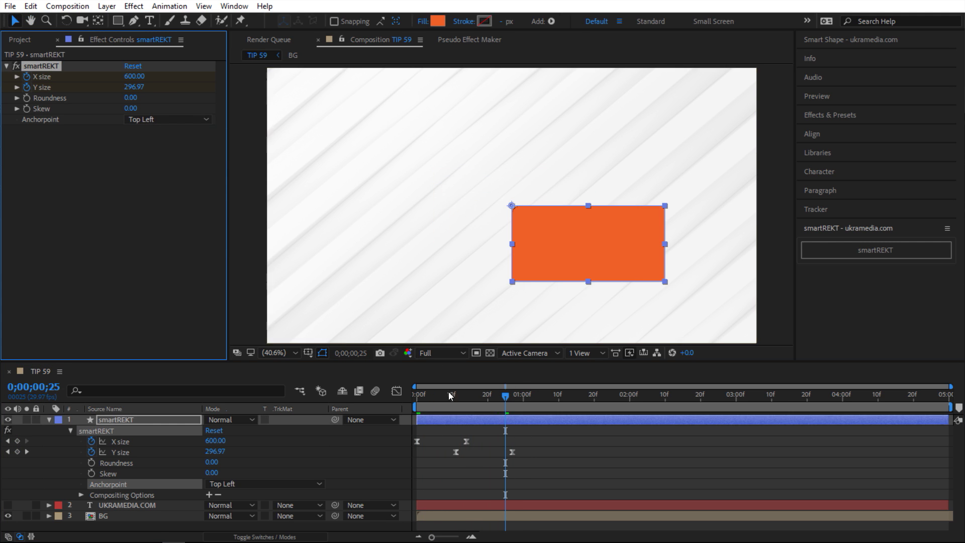
pyautogui.press('Home')
pyautogui.press('space')
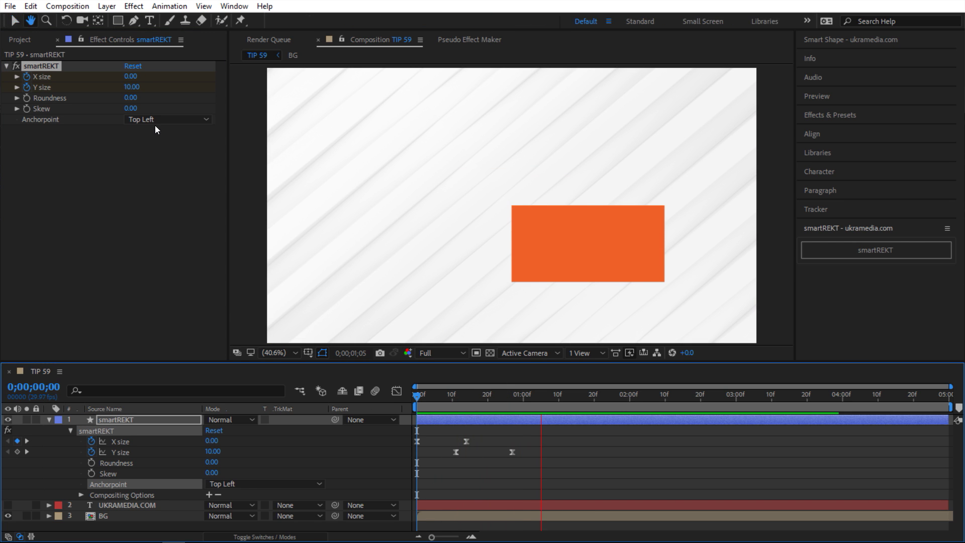
pyautogui.click(157, 121)
pyautogui.click(188, 244)
pyautogui.press('Home')
pyautogui.press('space')
# Step: Try a centre-right anchor, then settle on Top Center
pyautogui.click(182, 120)
pyautogui.click(197, 203)
pyautogui.press('Home')
pyautogui.press('space')
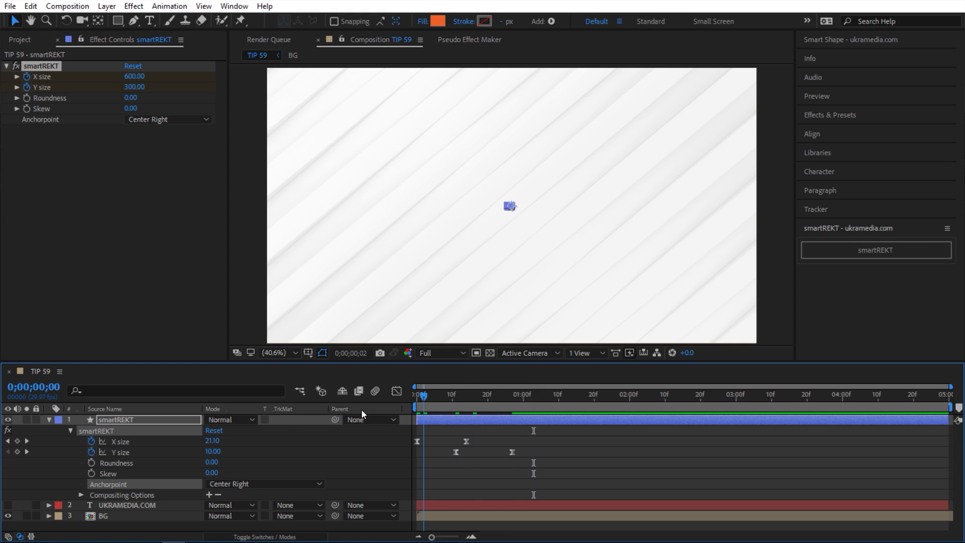
pyautogui.press('space')
pyautogui.click(169, 119)
pyautogui.click(194, 148)
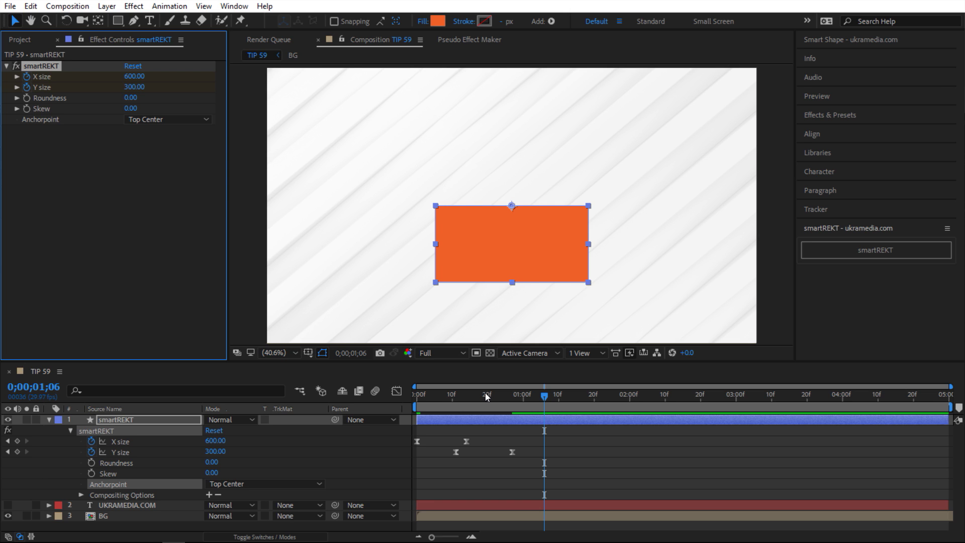
# Step: Delete the animated smartREKT layer
pyautogui.click(877, 39)
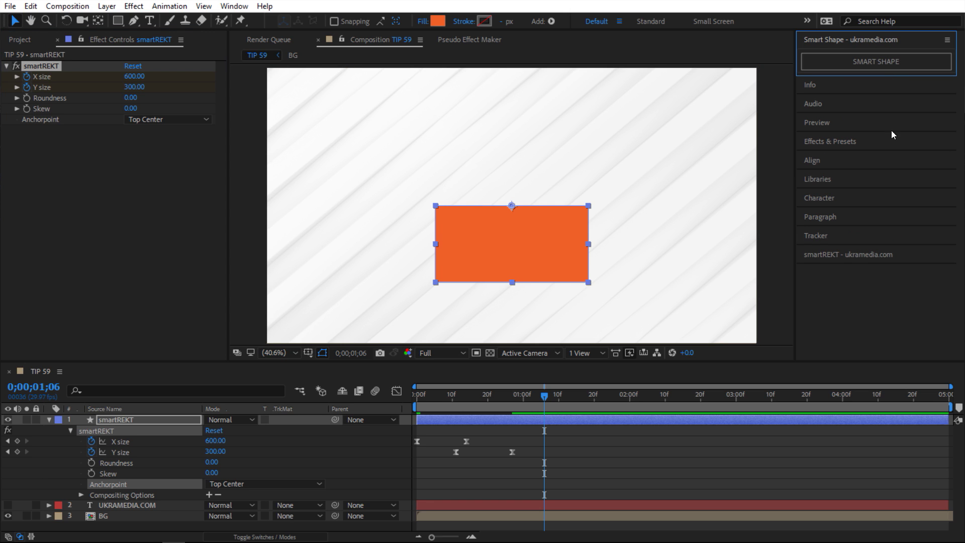
pyautogui.click(825, 258)
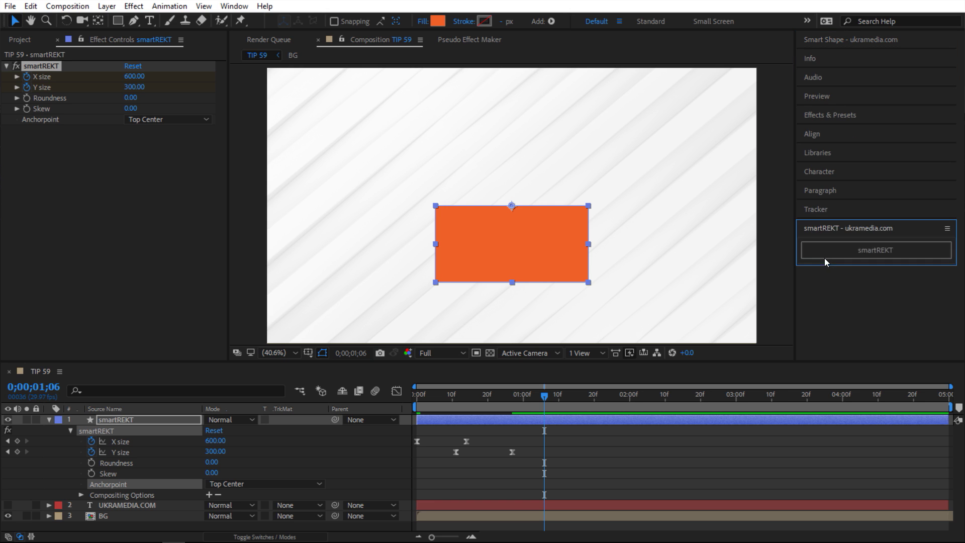
pyautogui.press('Delete')
# Step: Test a SMART SHAPE square at 240 wide, toggling its centring and growth options, then delete it
pyautogui.click(876, 41)
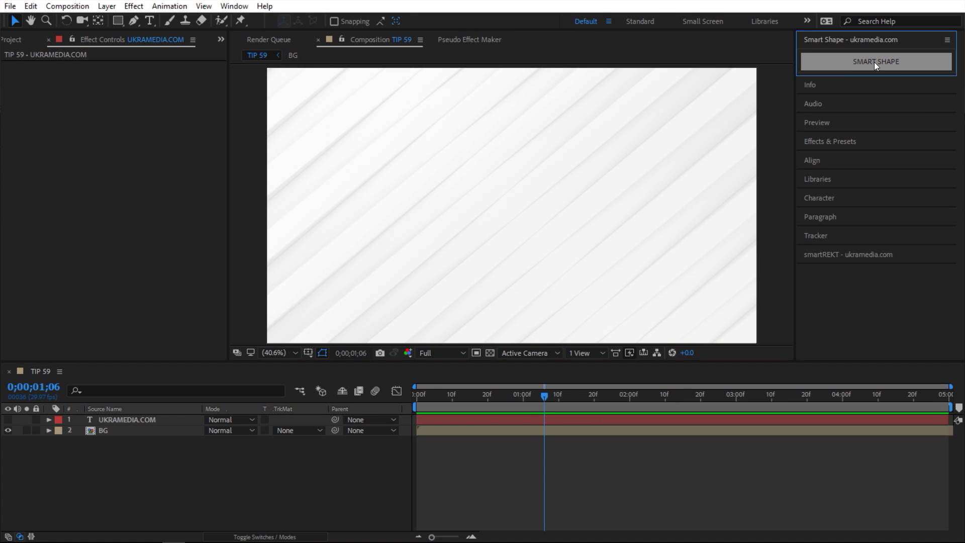
pyautogui.click(879, 65)
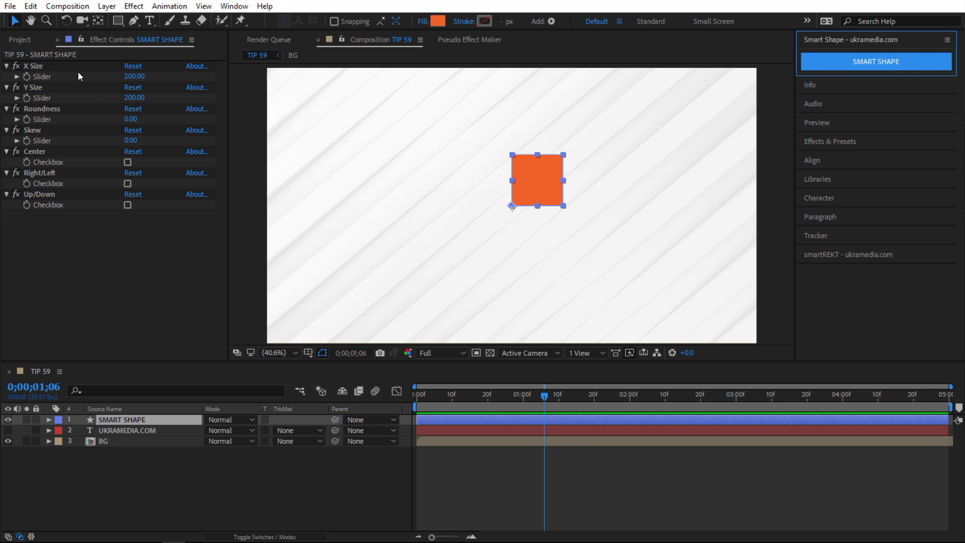
pyautogui.moveTo(134, 76); pyautogui.dragTo(135, 105)
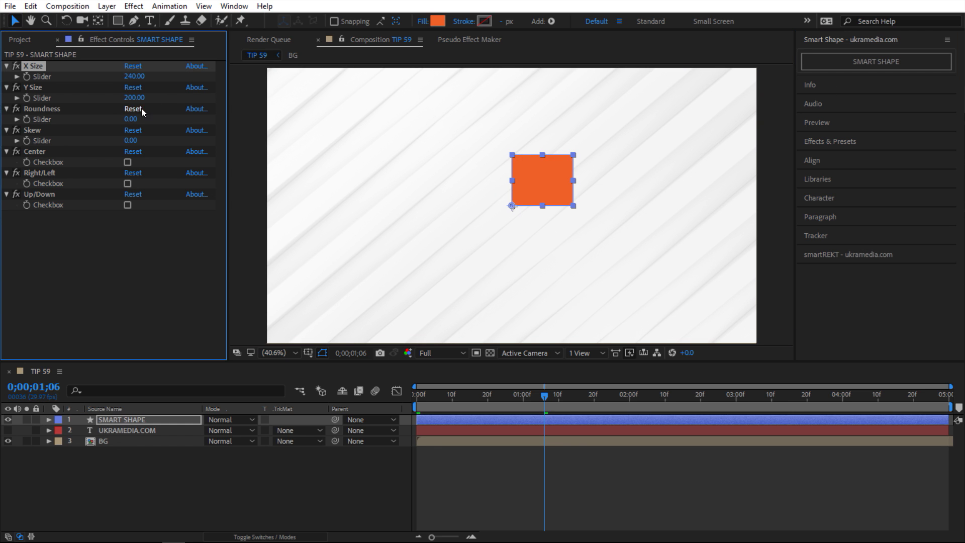
pyautogui.click(127, 162)
pyautogui.click(128, 162)
pyautogui.click(127, 184)
pyautogui.click(127, 184)
pyautogui.click(127, 205)
pyautogui.click(127, 205)
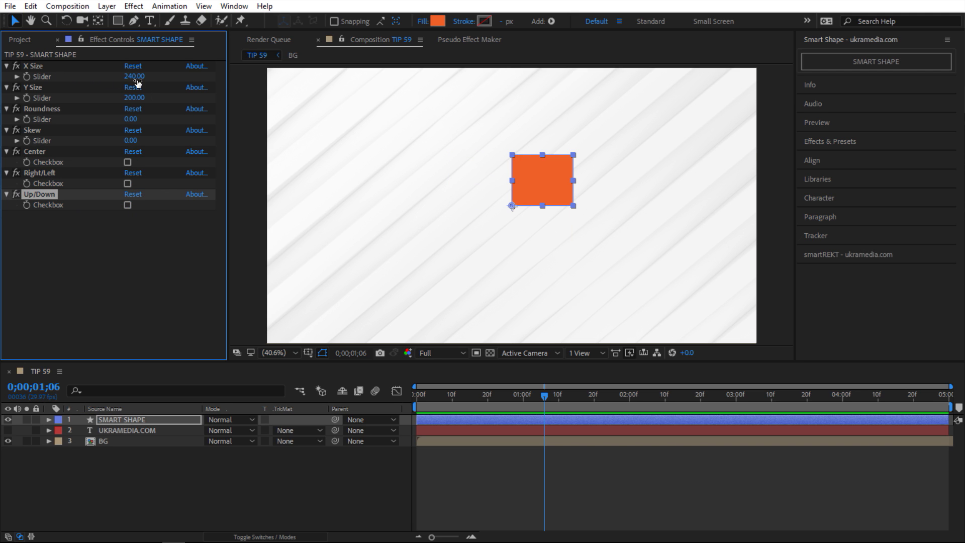
pyautogui.click(229, 466)
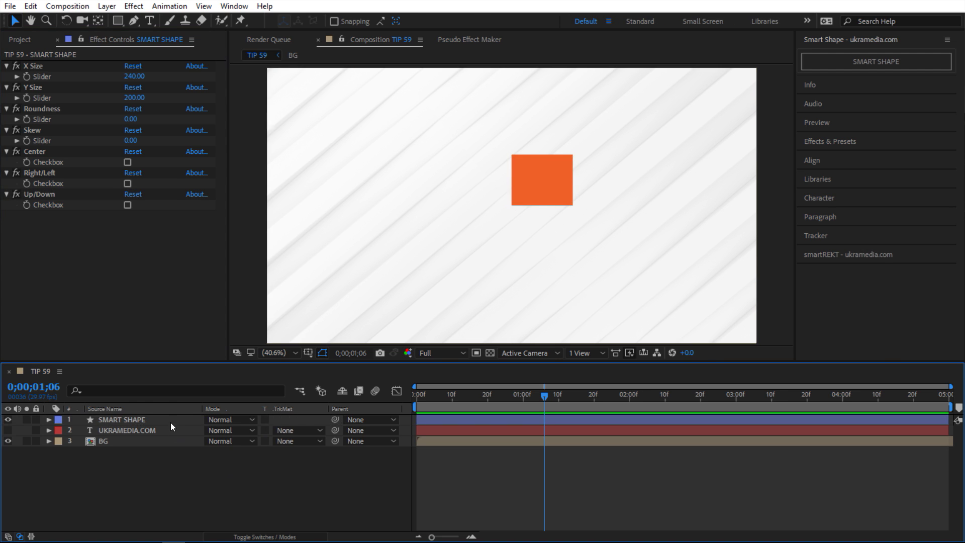
pyautogui.click(170, 421)
pyautogui.press('Delete')
# Step: Create a fresh 200 by 200 orange smartREKT square
pyautogui.click(883, 257)
pyautogui.click(865, 254)
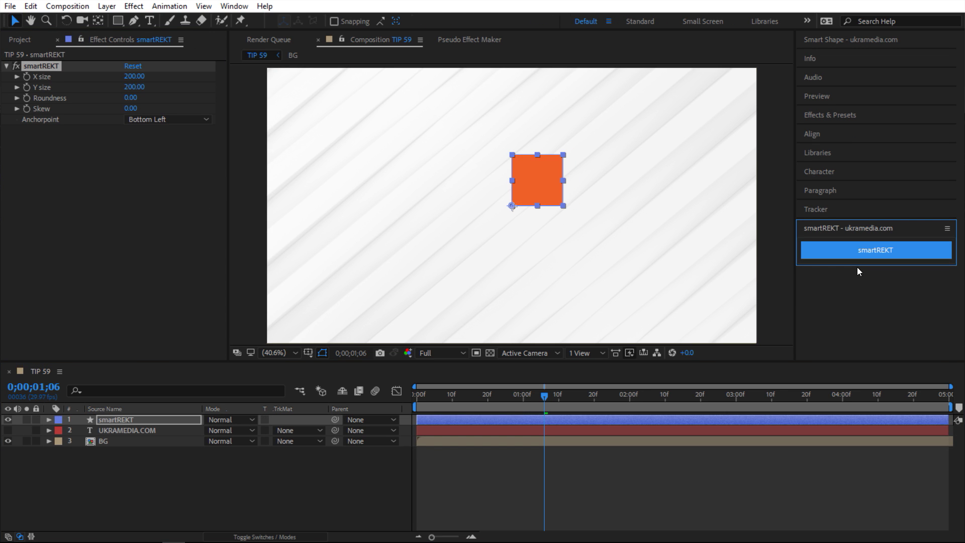
pyautogui.click(184, 119)
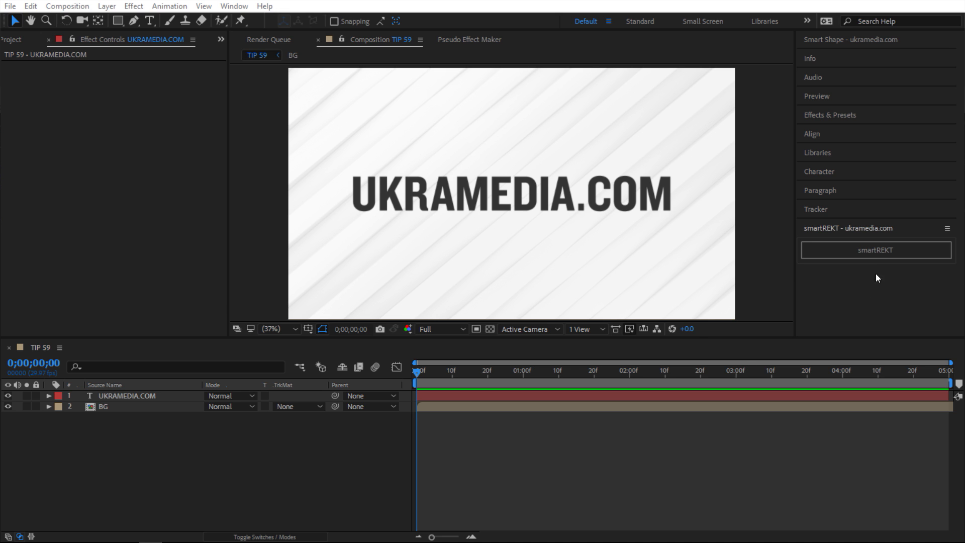
# Step: Add a smartREKT square anchored bottom centre, stretch it to a 1470-wide bar, and raise it above the text
pyautogui.click(870, 251)
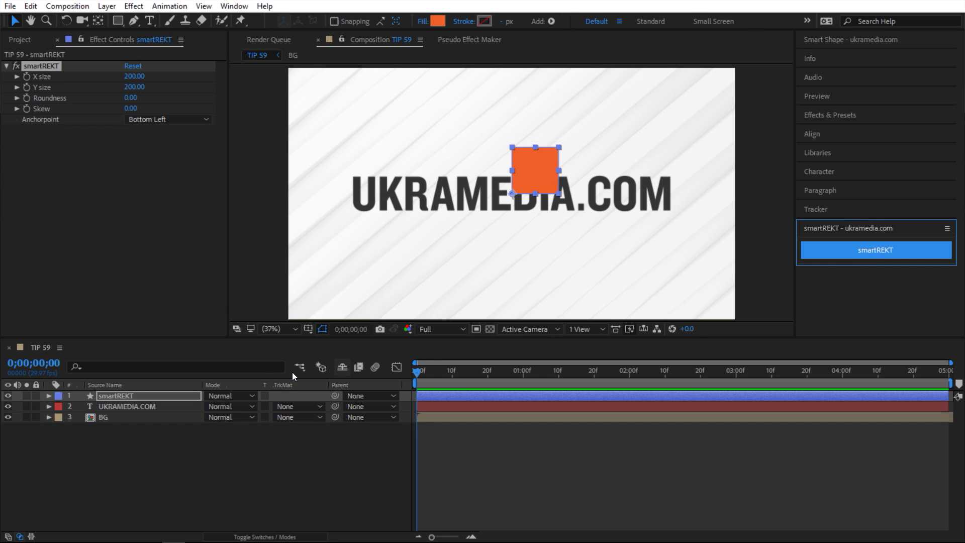
pyautogui.click(162, 119)
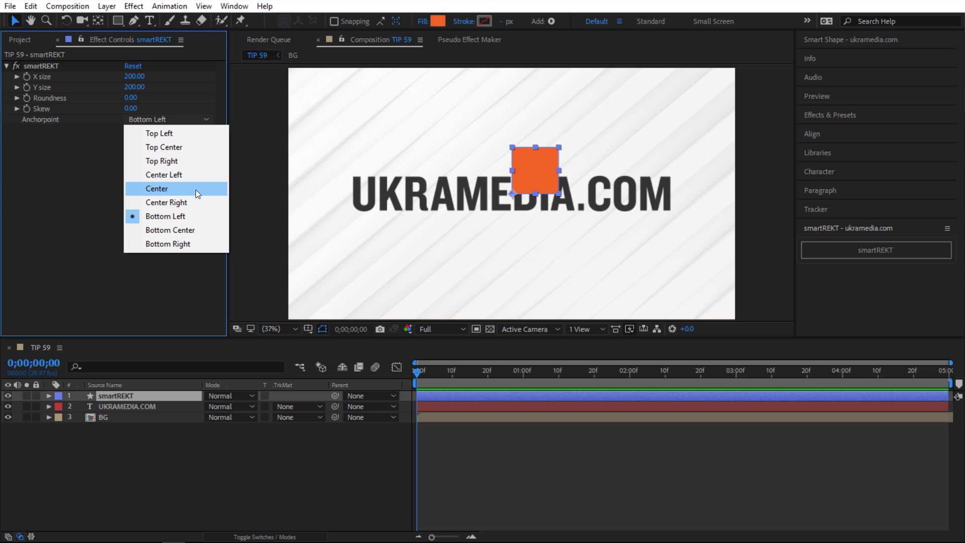
pyautogui.click(206, 230)
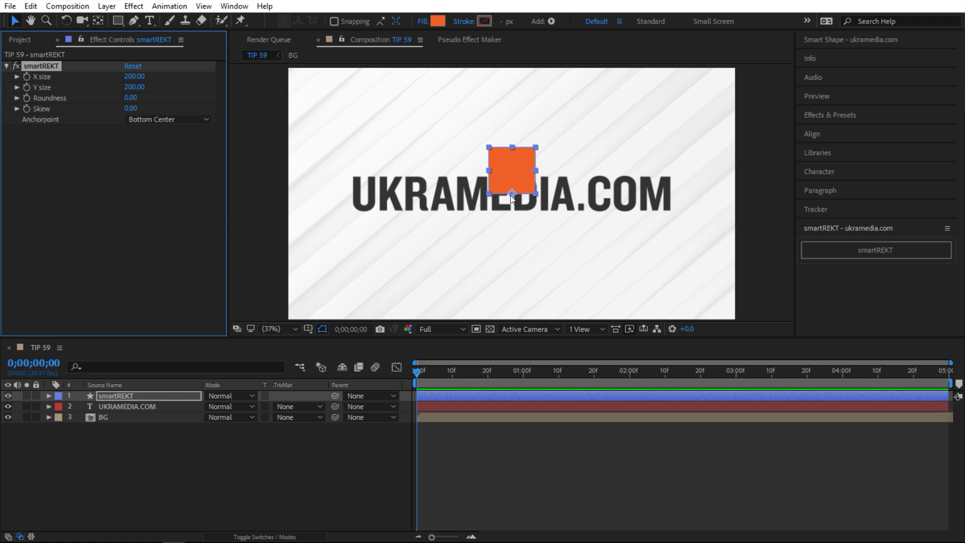
pyautogui.moveTo(134, 76); pyautogui.dragTo(220, 85)
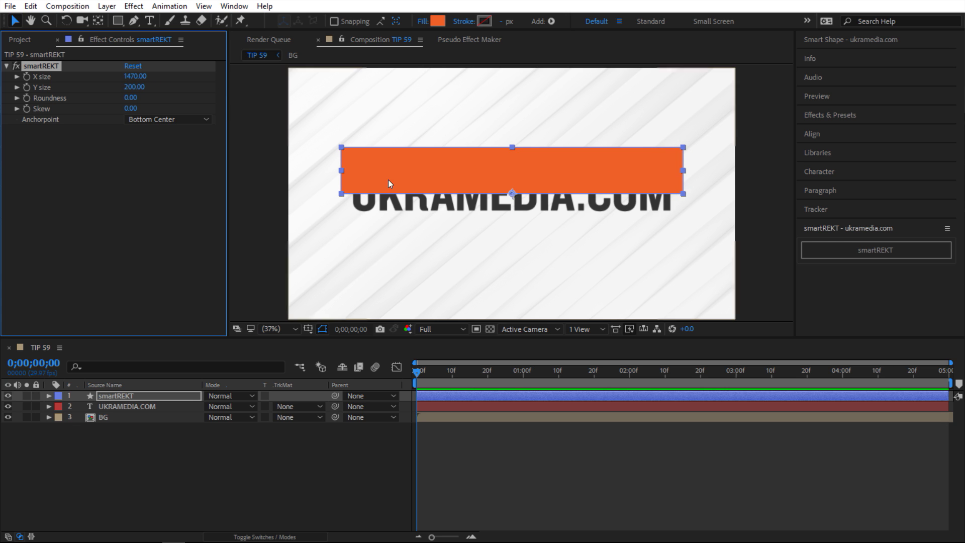
pyautogui.moveTo(449, 176)
pyautogui.mouseDown()
pyautogui.moveTo(446, 156)
pyautogui.moveTo(446, 165)
pyautogui.mouseUp()
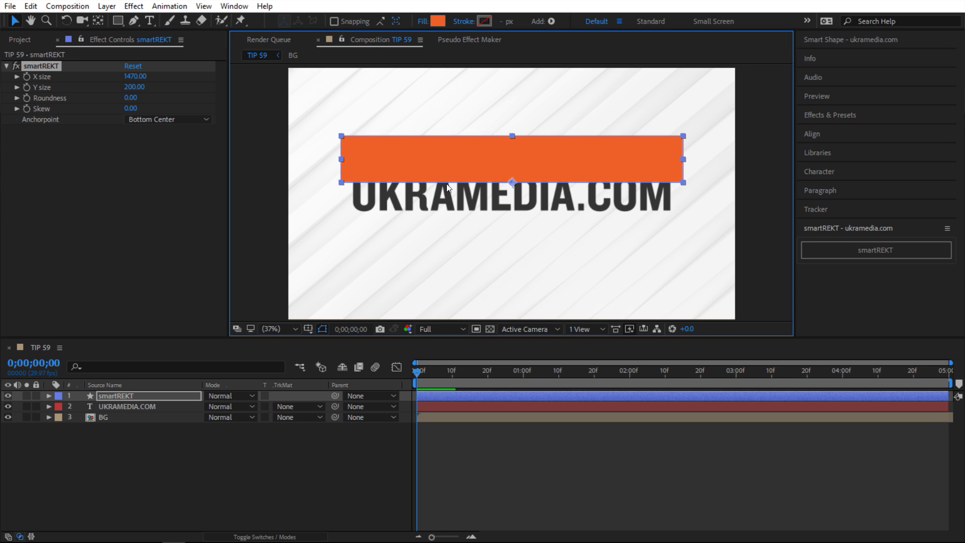
pyautogui.click(140, 408)
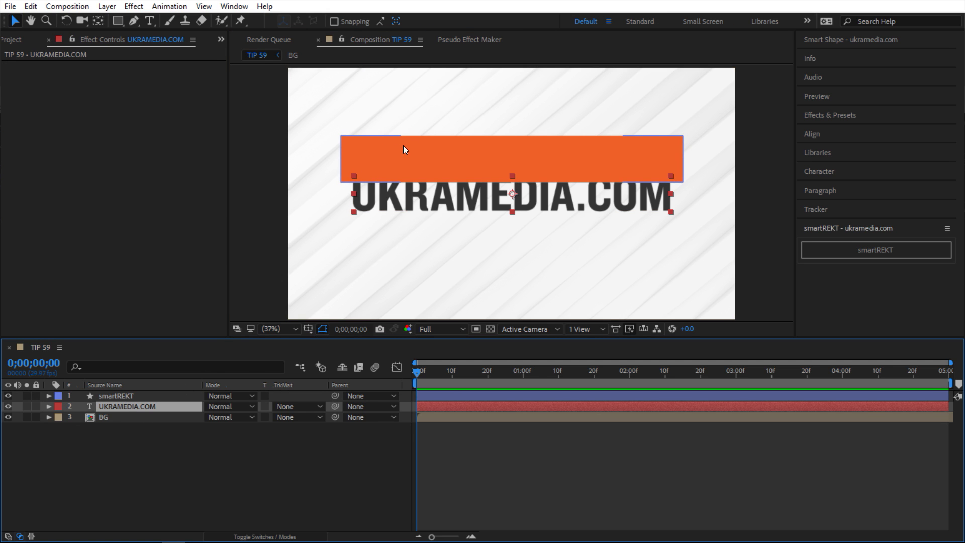
# Step: Apply Set Matte to the text using the smartREKT layer's Alpha Channel with Invert Matte on
pyautogui.rightClick(135, 171)
pyautogui.moveTo(213, 263)
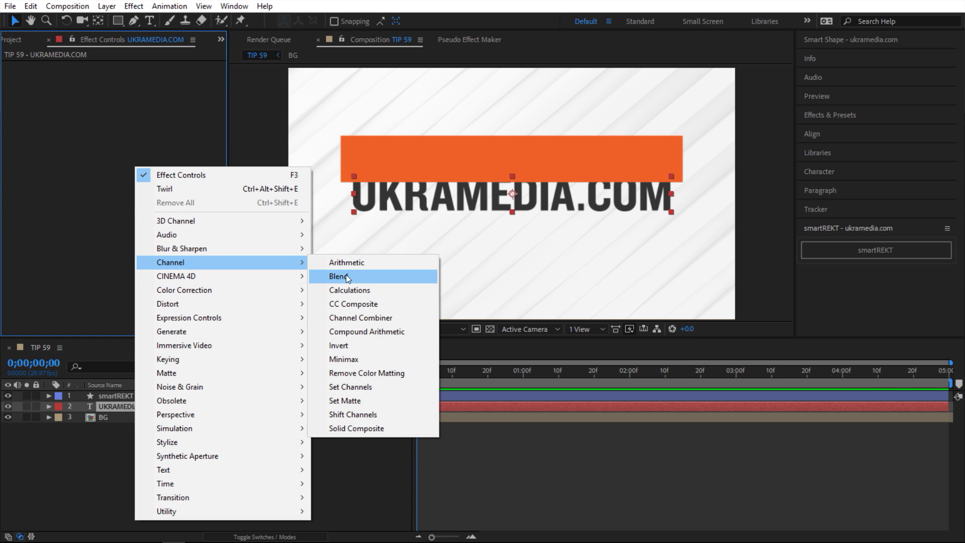
pyautogui.click(336, 401)
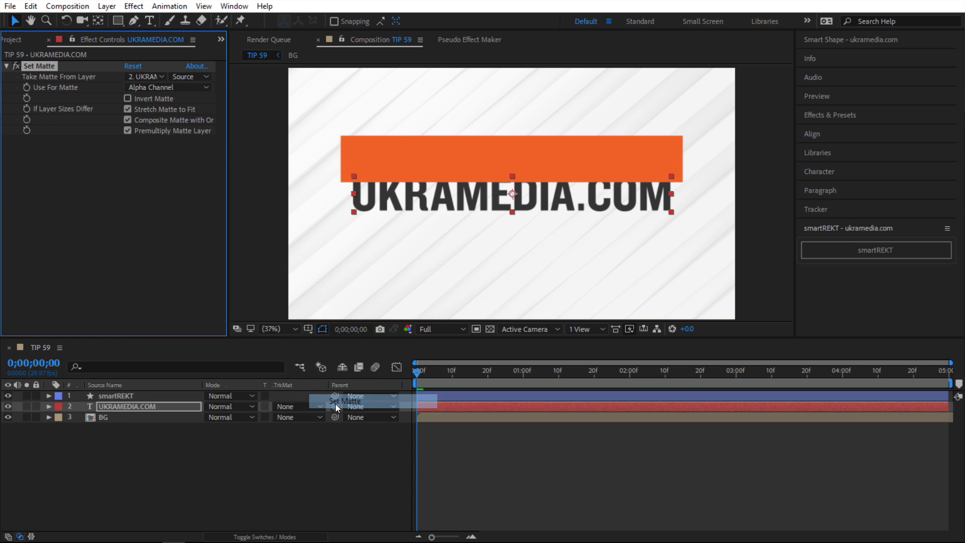
pyautogui.click(145, 77)
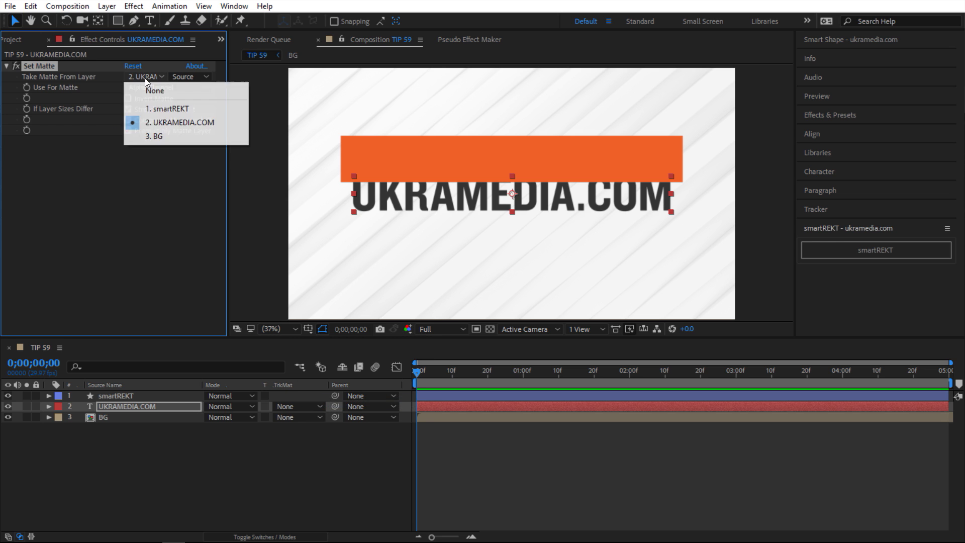
pyautogui.click(178, 109)
pyautogui.click(142, 88)
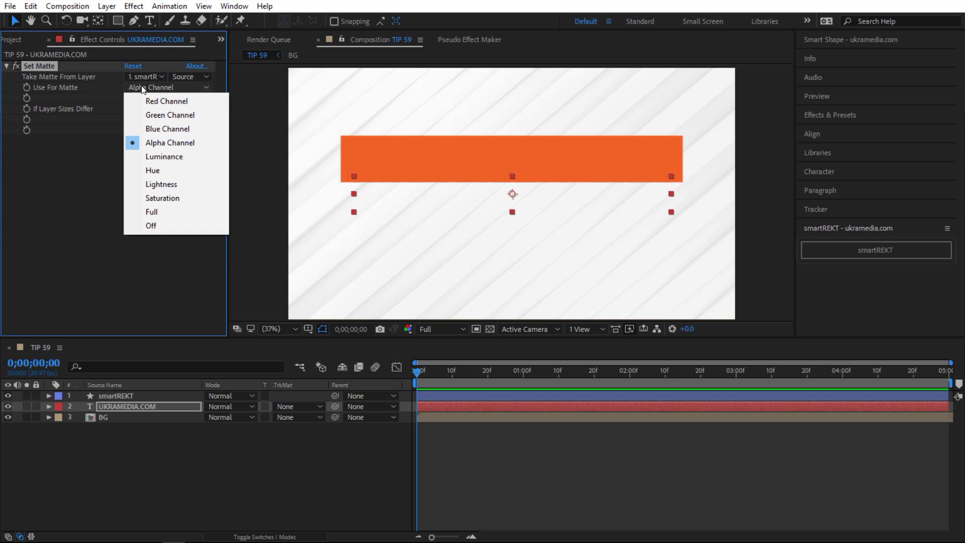
pyautogui.click(167, 144)
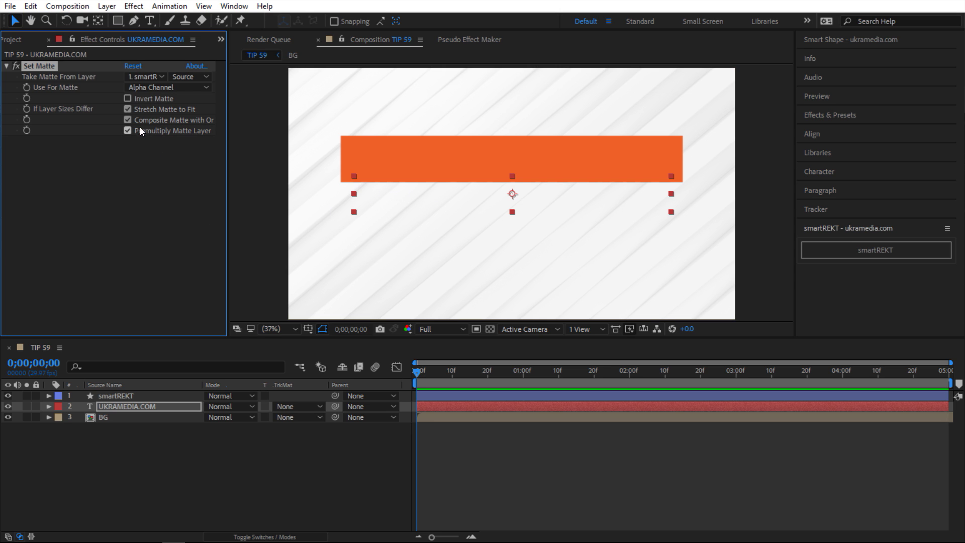
pyautogui.click(128, 98)
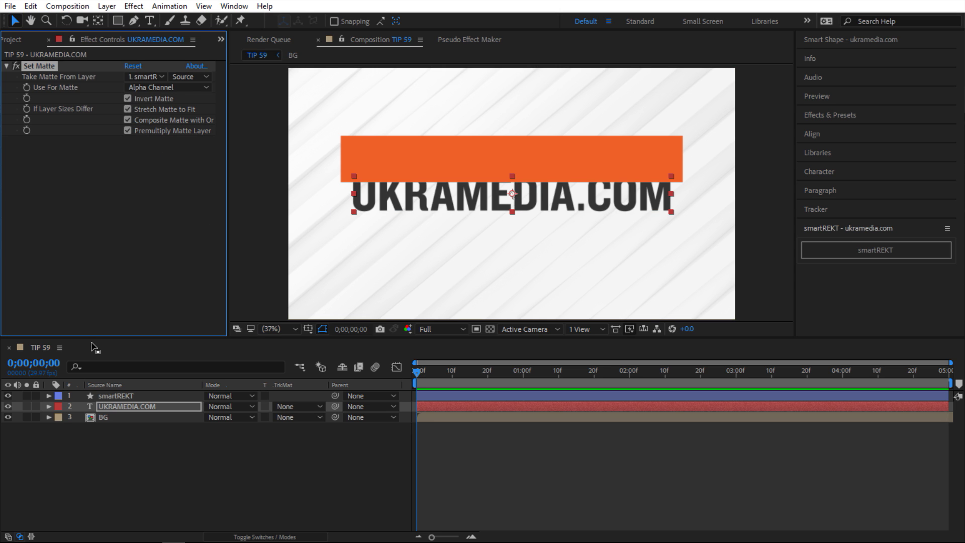
pyautogui.moveTo(29, 414); pyautogui.dragTo(26, 418)
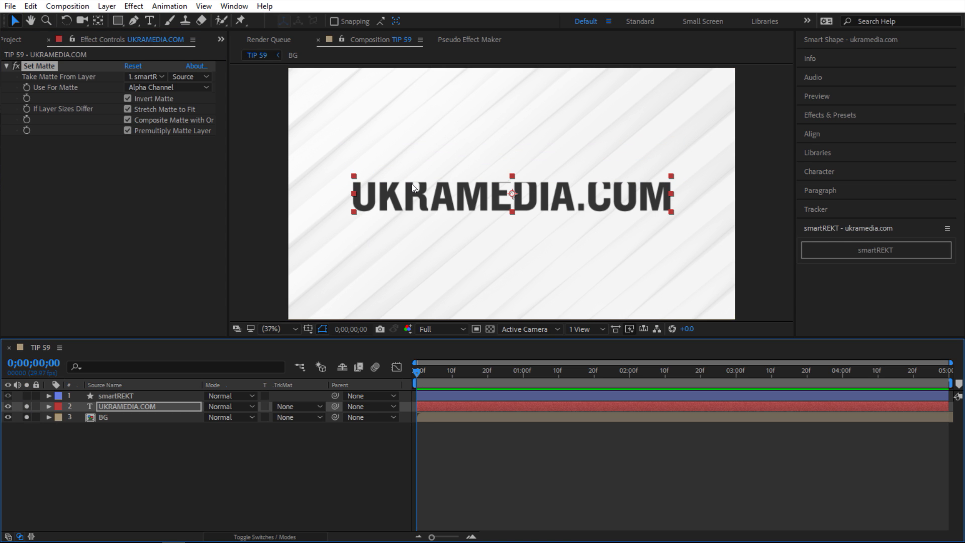
pyautogui.moveTo(26, 408); pyautogui.dragTo(28, 418)
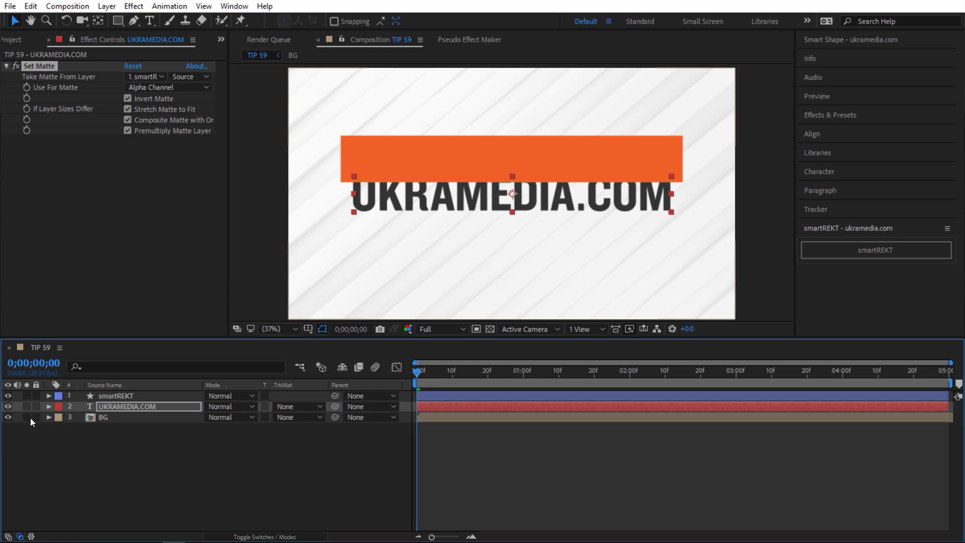
pyautogui.click(63, 444)
pyautogui.click(136, 397)
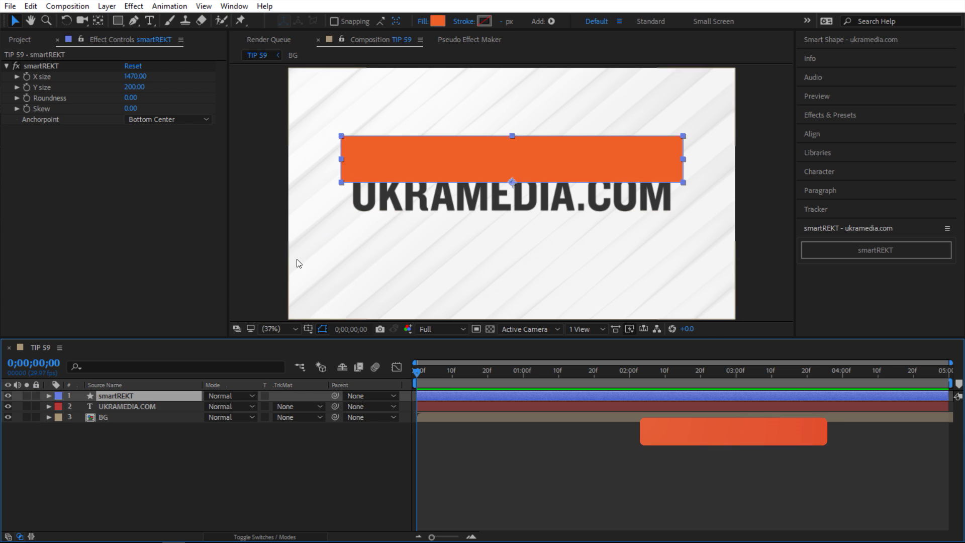
# Step: Duplicate the bar as smartREKT 2, anchor it Top Center, and move it below the text
pyautogui.hotkey('ctrl', 'd')
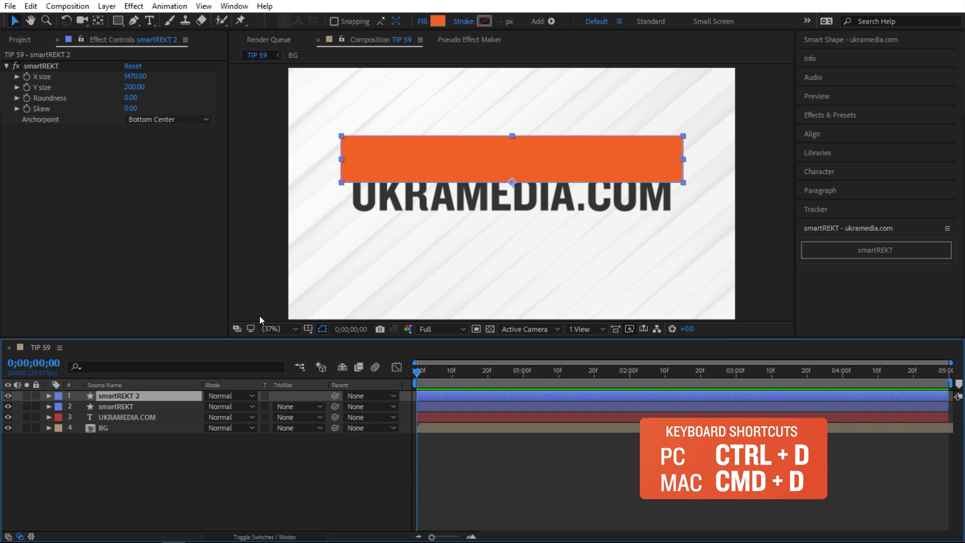
pyautogui.click(157, 119)
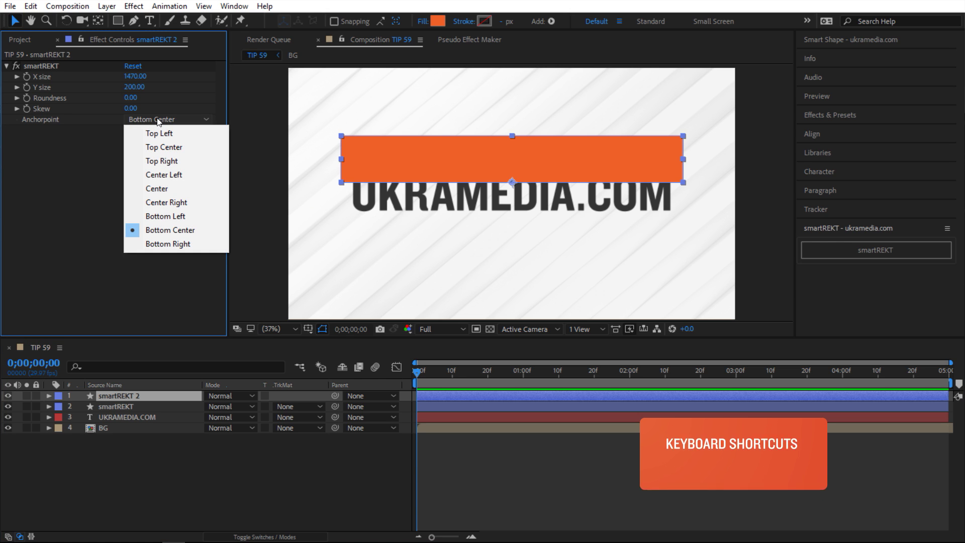
pyautogui.click(178, 150)
pyautogui.moveTo(484, 205); pyautogui.dragTo(482, 228)
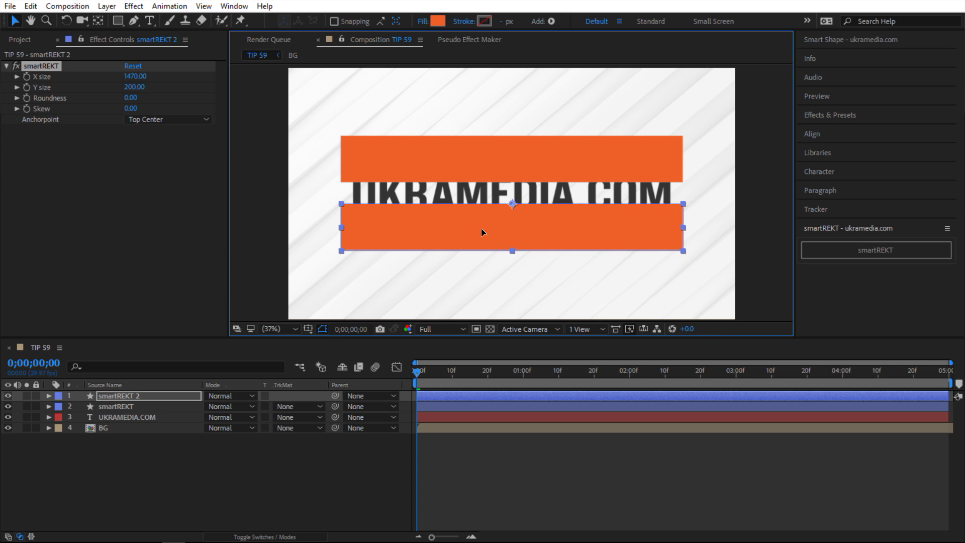
# Step: Duplicate the text's Set Matte and point Set Matte 2 at smartREKT 2
pyautogui.click(155, 451)
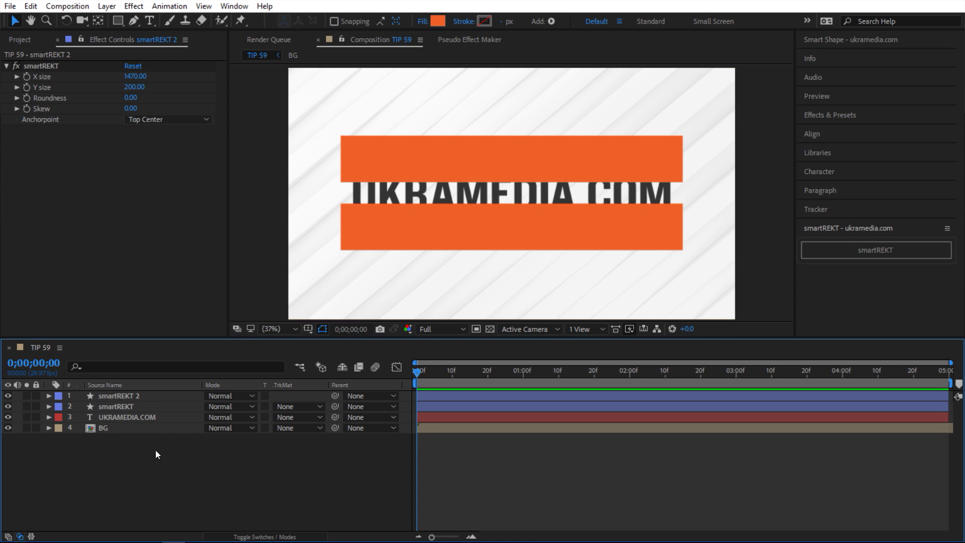
pyautogui.click(119, 417)
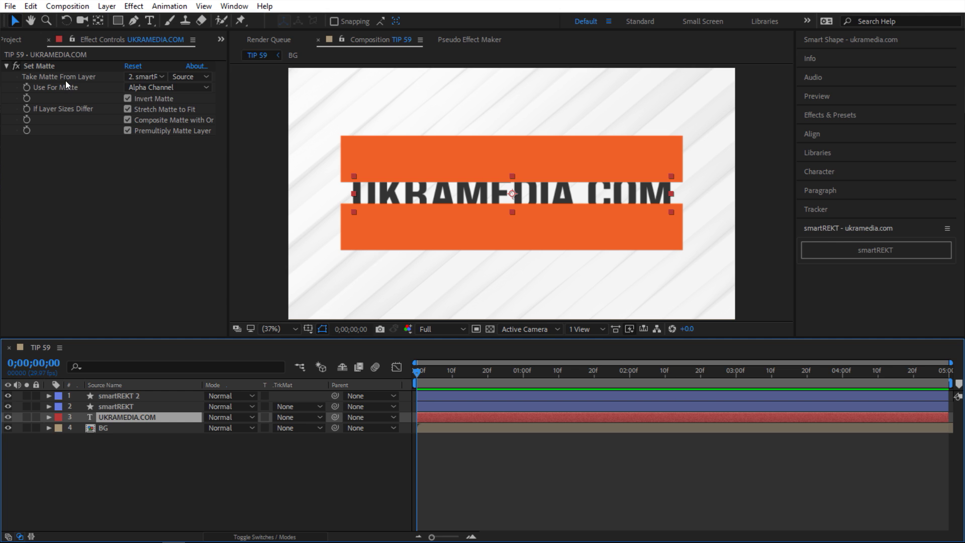
pyautogui.click(57, 66)
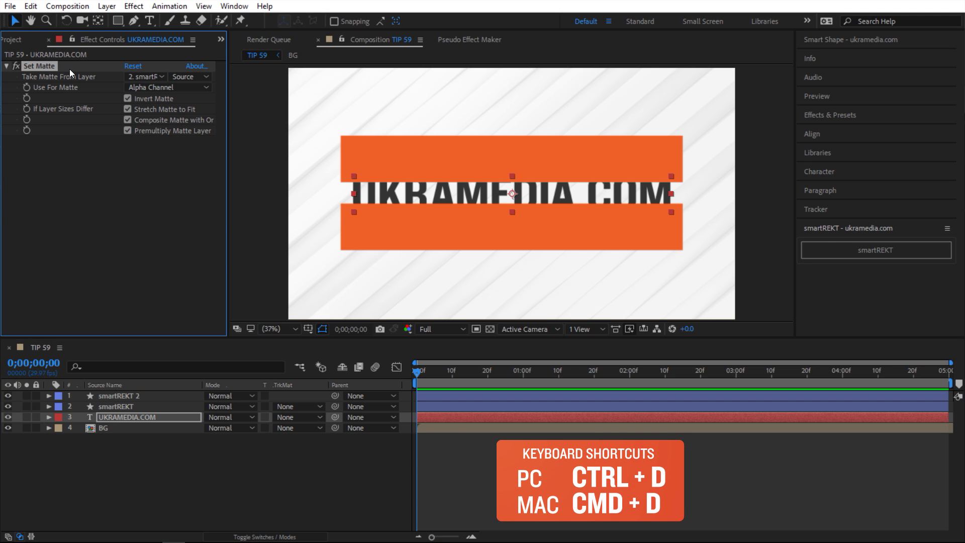
pyautogui.hotkey('ctrl', 'd')
pyautogui.click(143, 152)
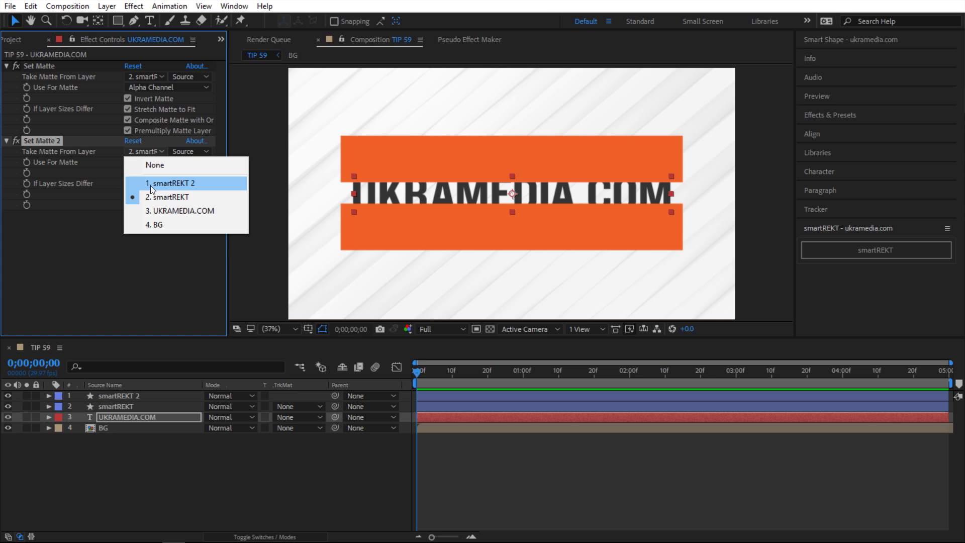
pyautogui.click(195, 185)
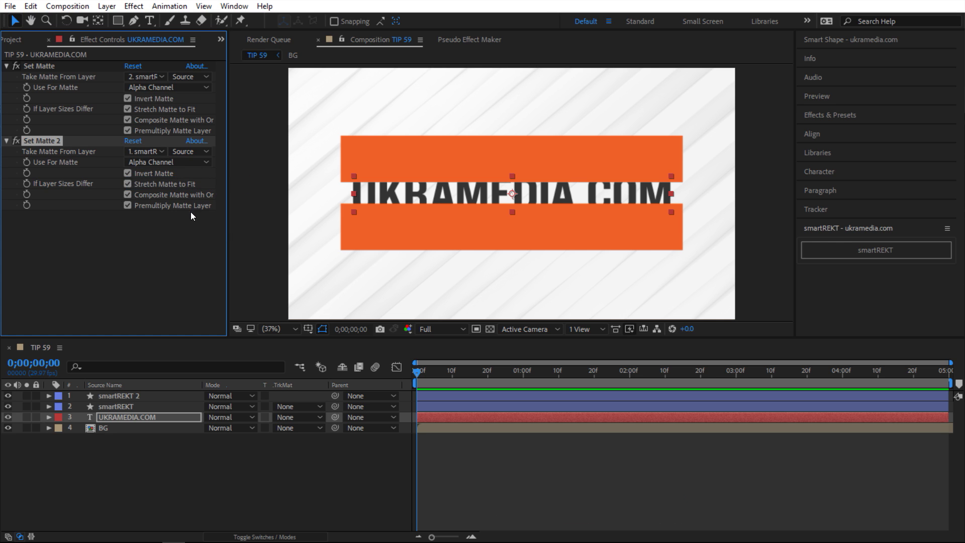
pyautogui.moveTo(28, 418); pyautogui.dragTo(27, 428)
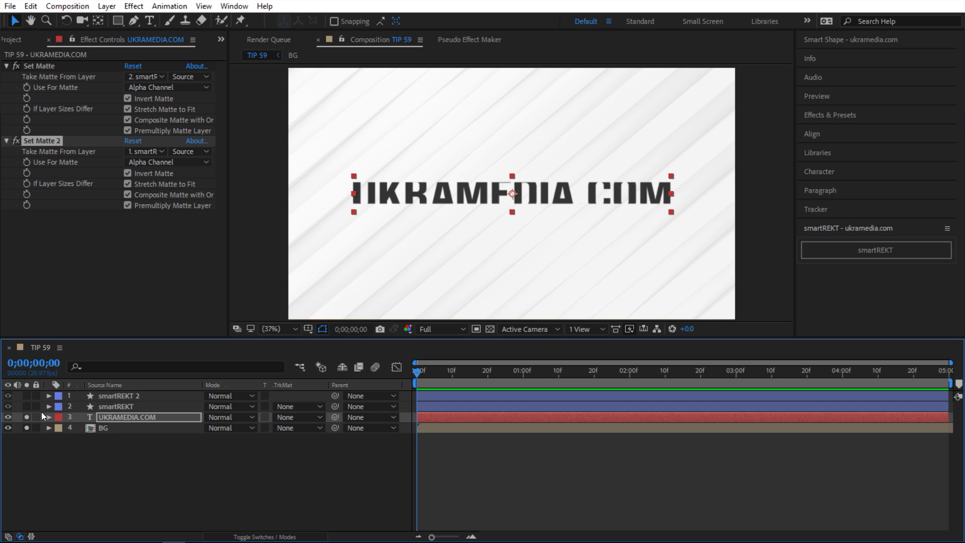
pyautogui.moveTo(27, 417); pyautogui.dragTo(27, 428)
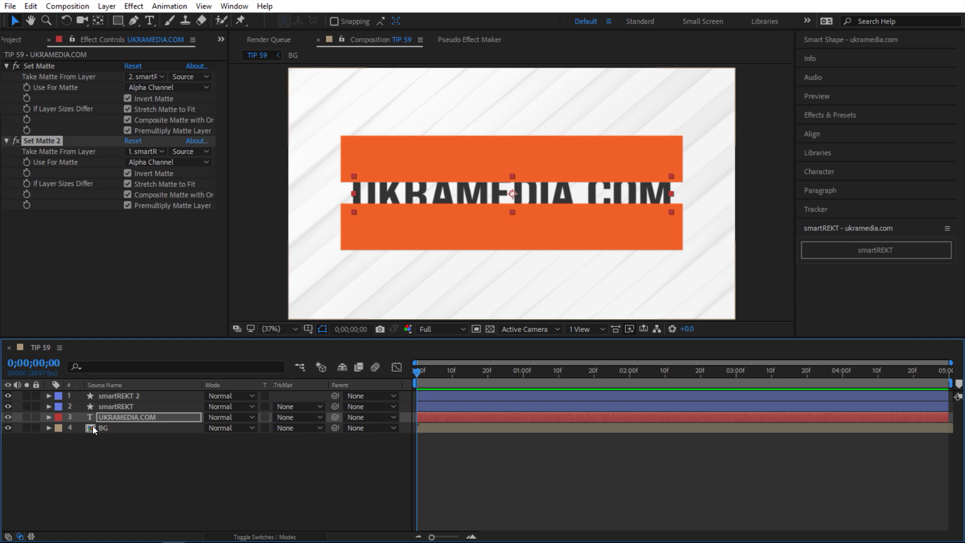
# Step: Draw a rectangle mask over the left portion of the top smartREKT bar
pyautogui.click(119, 407)
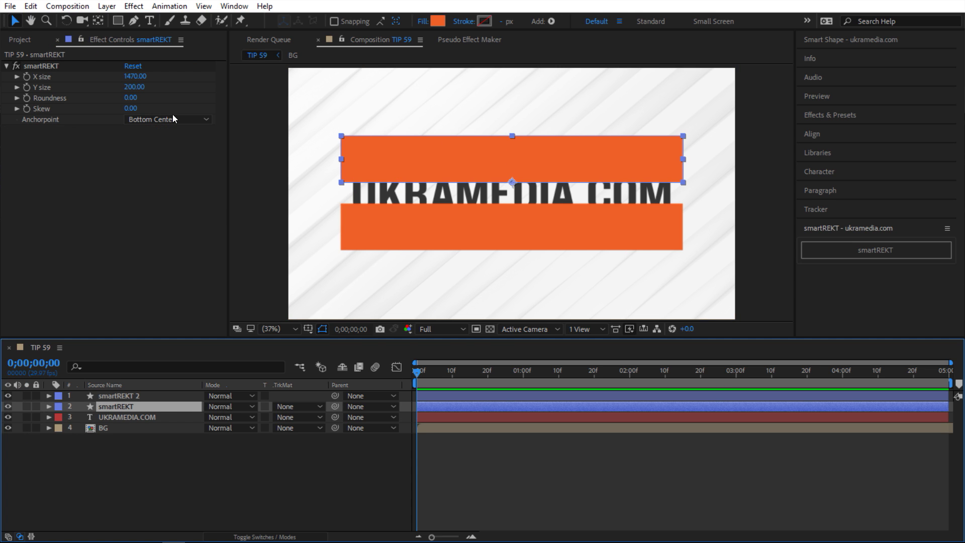
pyautogui.click(118, 21)
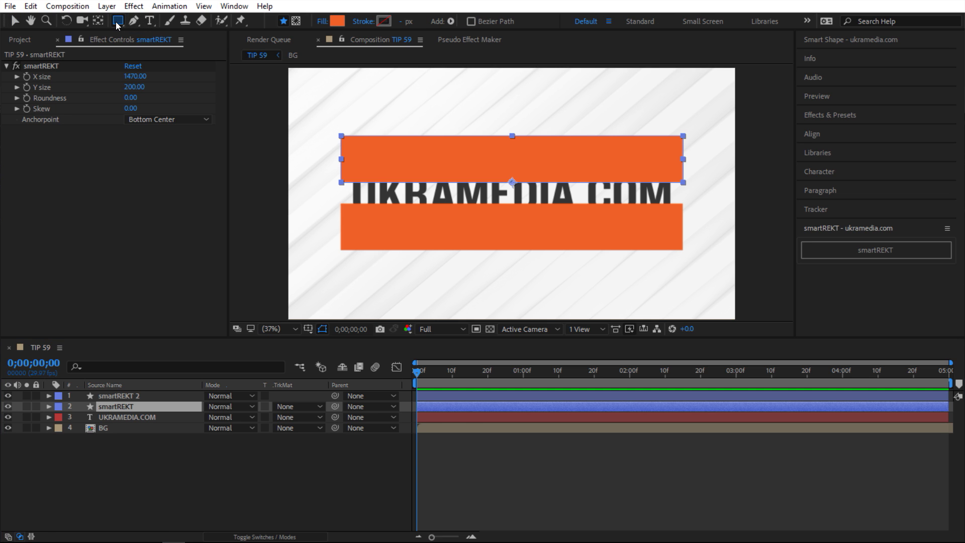
pyautogui.click(296, 21)
pyautogui.moveTo(306, 99); pyautogui.dragTo(517, 193)
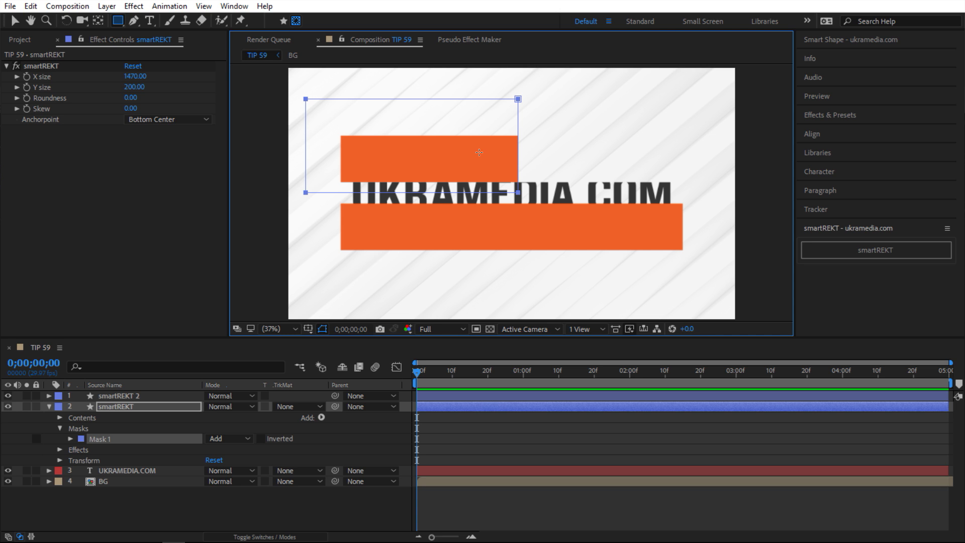
# Step: Set the text's first Set Matte to use the bar's Masks as its source
pyautogui.click(139, 470)
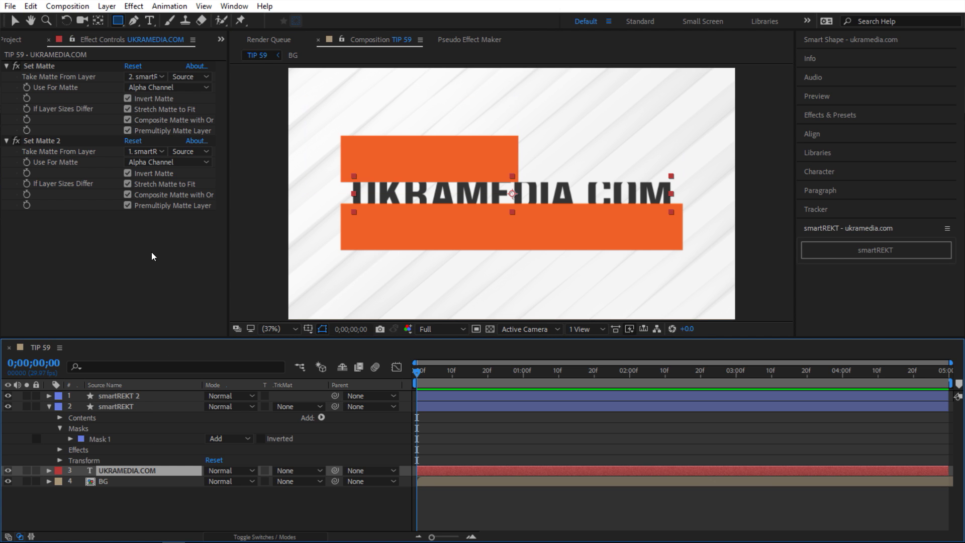
pyautogui.click(194, 76)
pyautogui.click(204, 103)
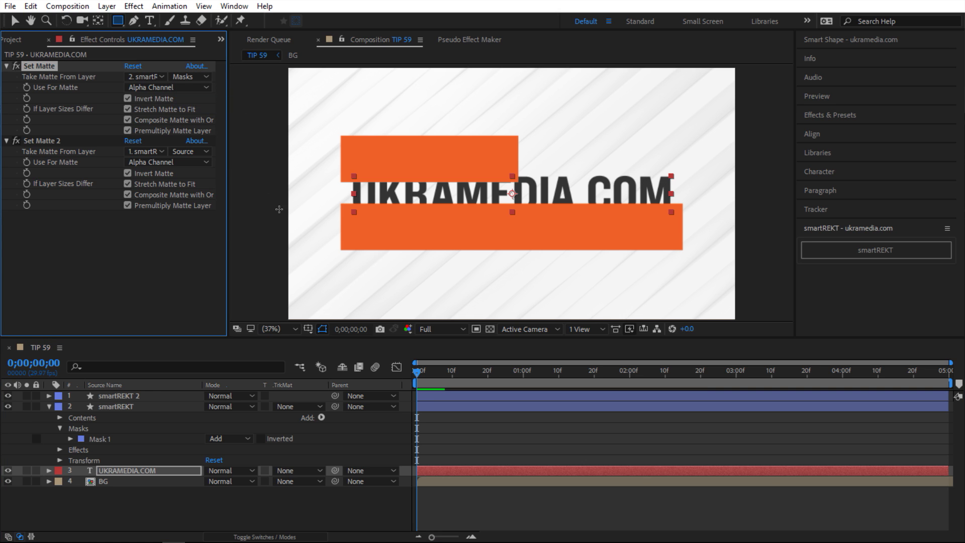
pyautogui.click(372, 443)
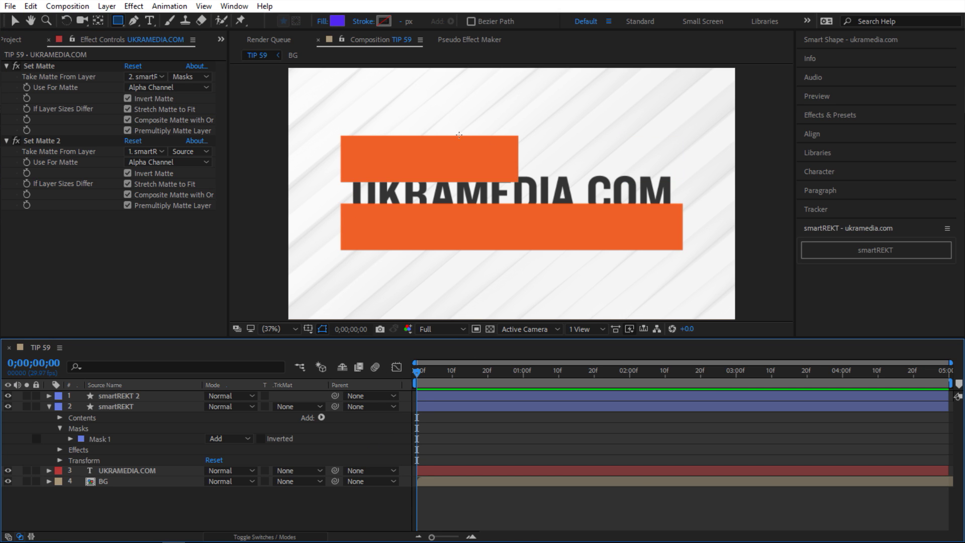
pyautogui.click(134, 470)
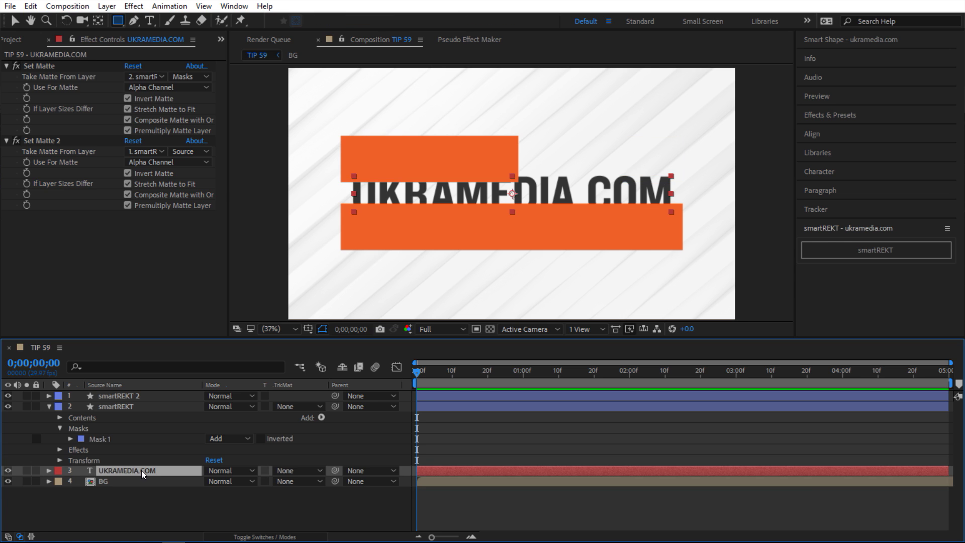
# Step: Add a Twirl effect to the top smartREKT bar and adjust its Angle to curve it
pyautogui.click(119, 408)
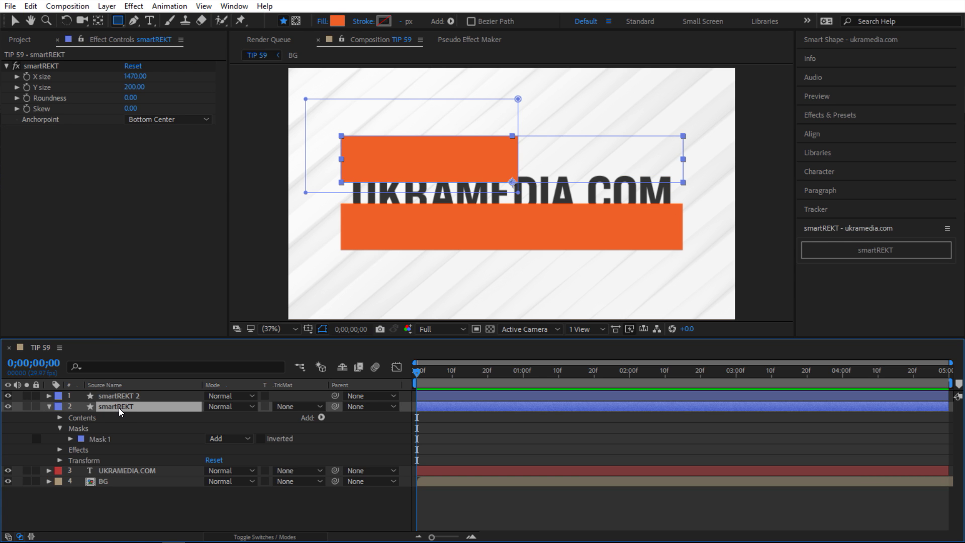
pyautogui.rightClick(96, 199)
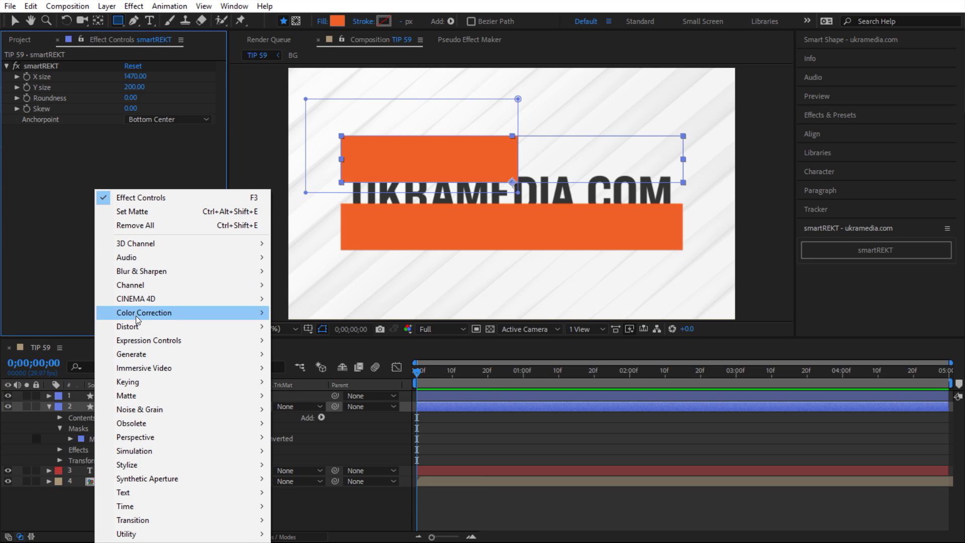
pyautogui.moveTo(151, 326)
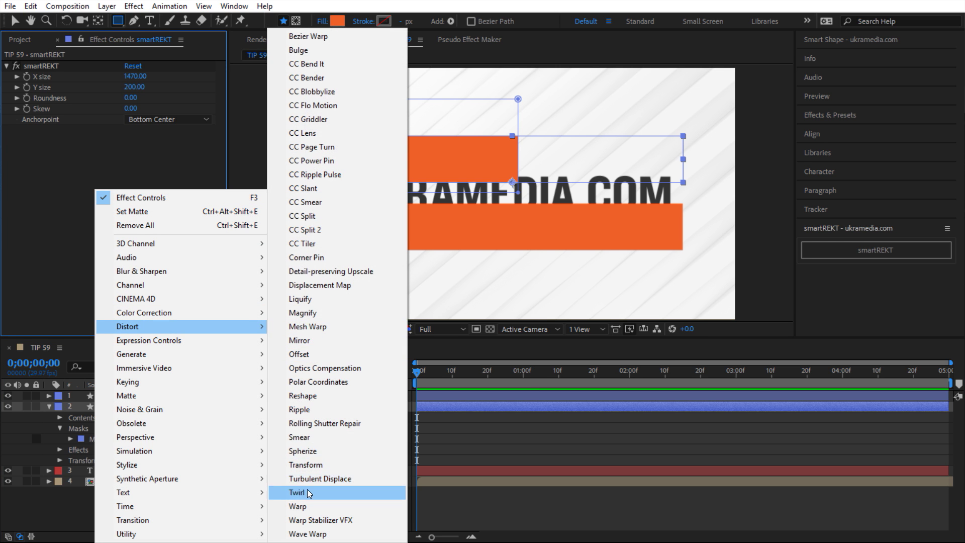
pyautogui.click(309, 492)
pyautogui.moveTo(144, 141); pyautogui.dragTo(123, 141)
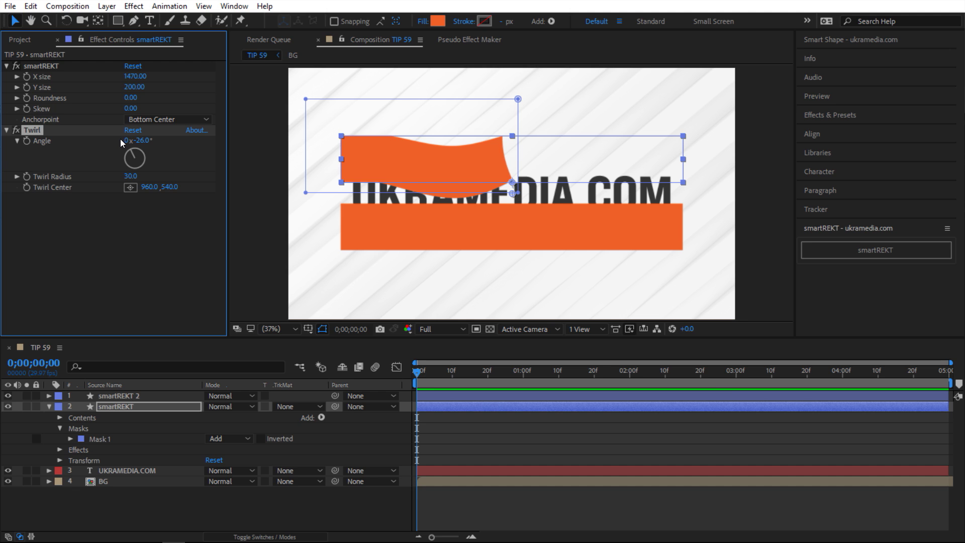
pyautogui.moveTo(27, 471); pyautogui.dragTo(26, 481)
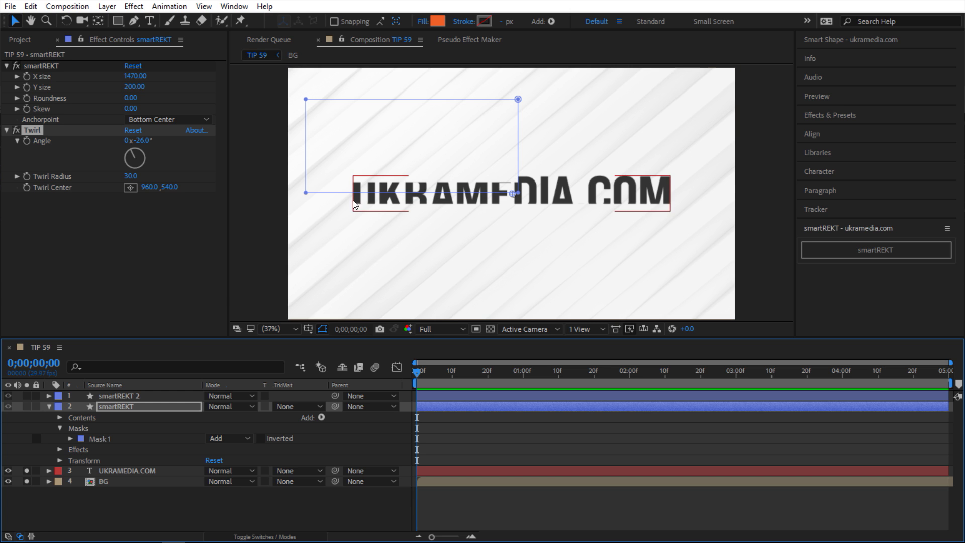
pyautogui.moveTo(27, 470); pyautogui.dragTo(26, 481)
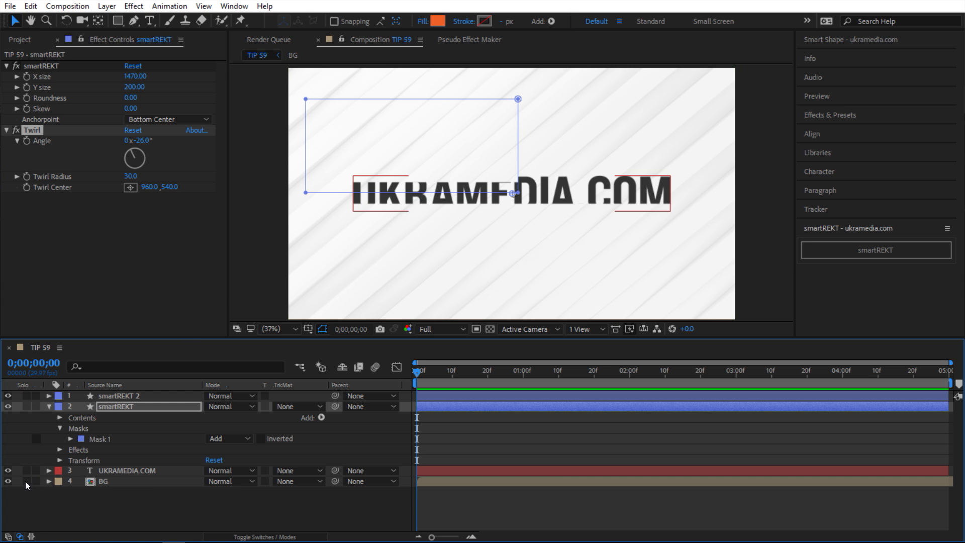
# Step: Switch the text's Set Matte source to Effects & Masks and preview the wavy cut
pyautogui.click(129, 472)
pyautogui.click(193, 78)
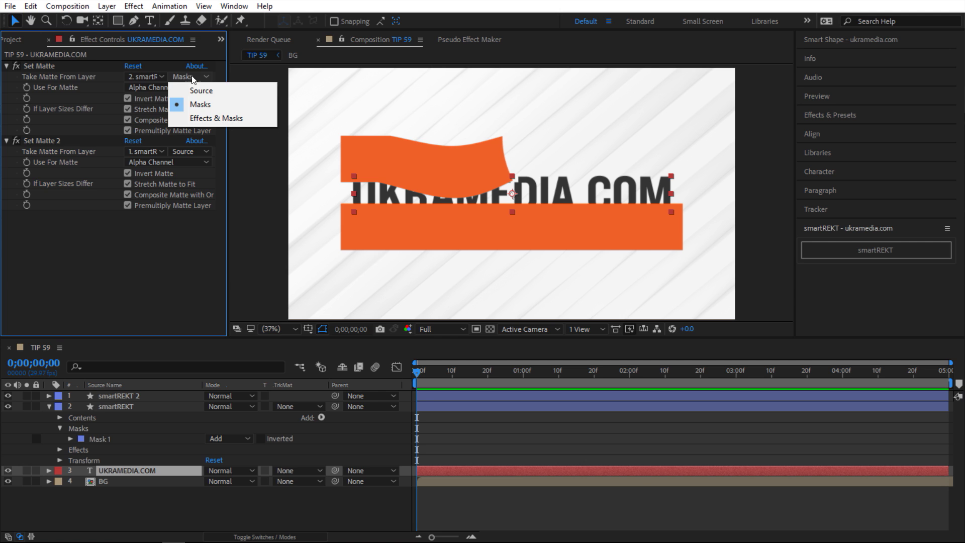
pyautogui.click(202, 119)
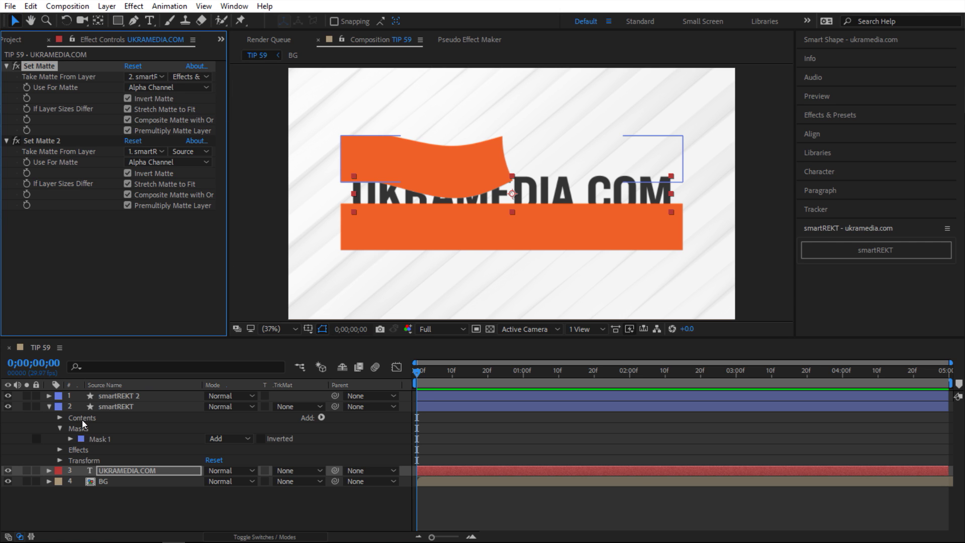
pyautogui.moveTo(26, 471); pyautogui.dragTo(26, 481)
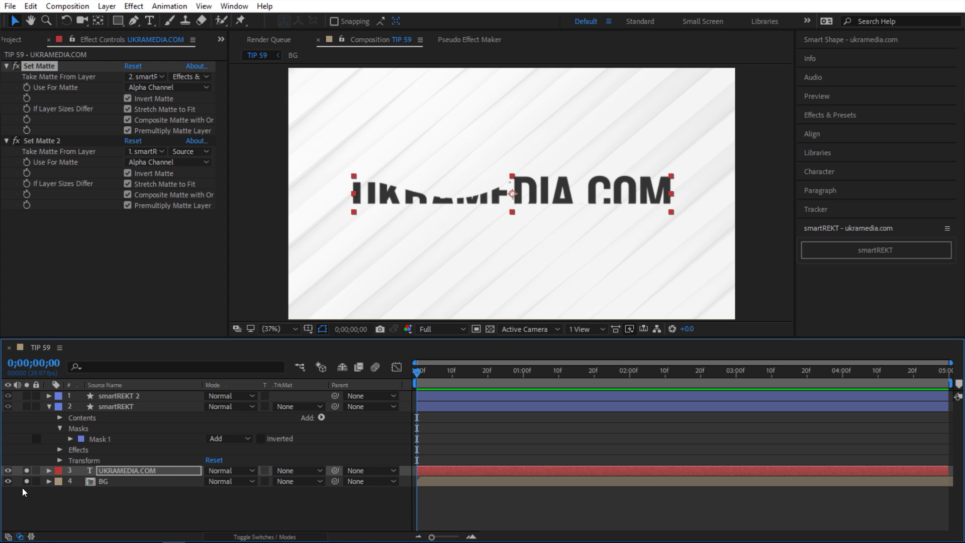
pyautogui.moveTo(25, 481); pyautogui.dragTo(26, 471)
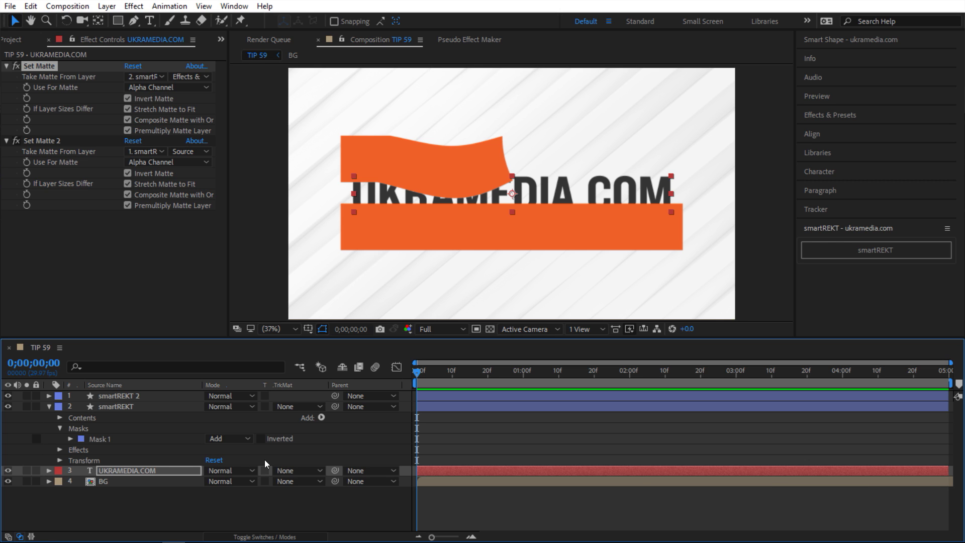
# Step: Create a comp-sized dark gray solid with Ctrl+Y
pyautogui.hotkey('ctrl', 'y')
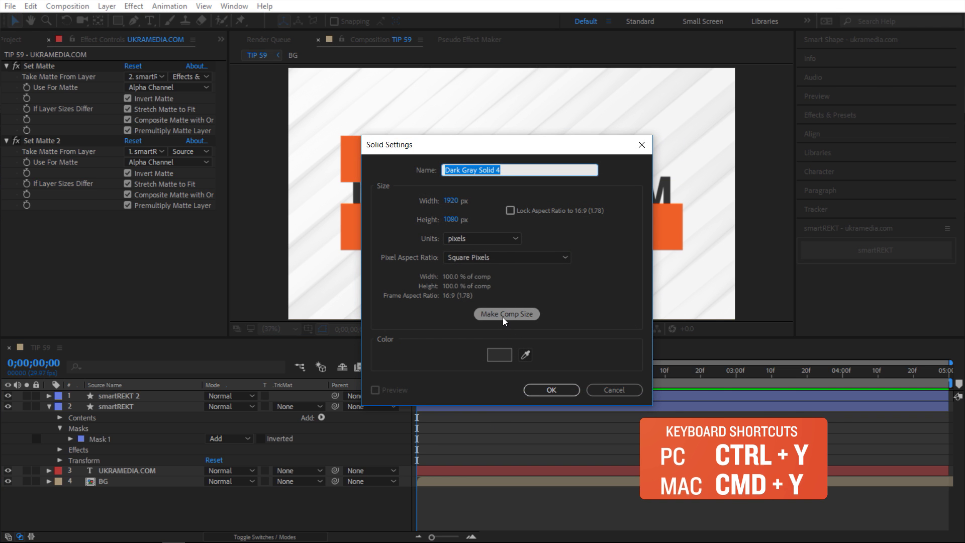
pyautogui.click(551, 391)
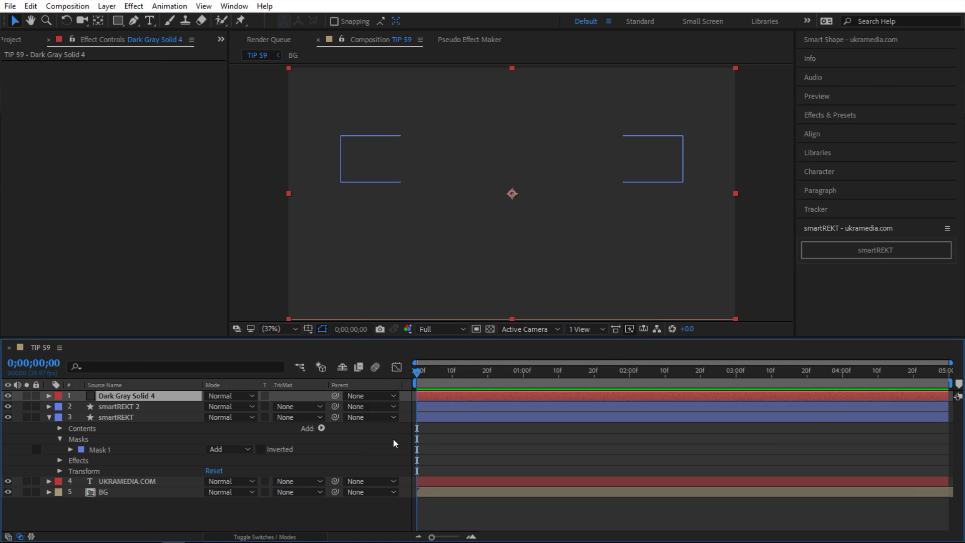
pyautogui.hotkey('ctrl', 'shift', 'a')
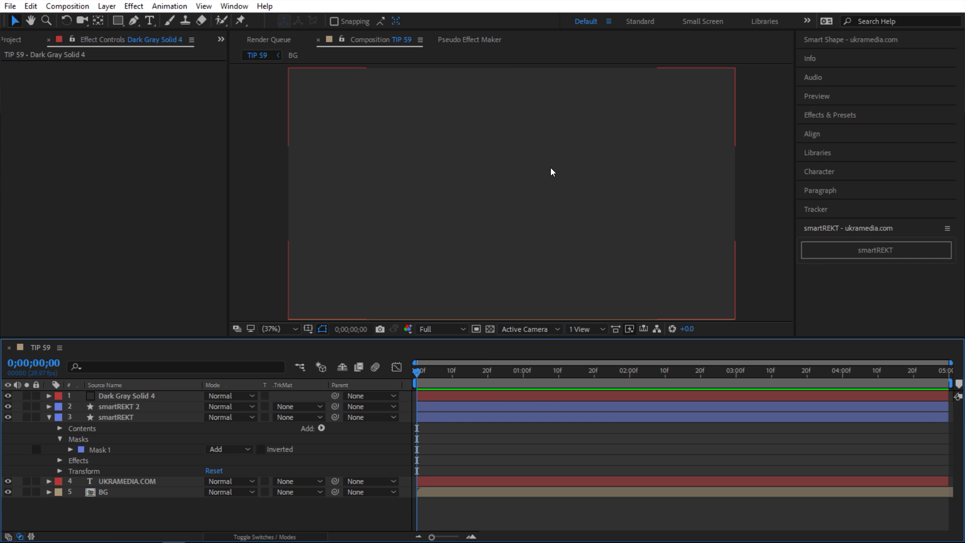
# Step: Paste the text's Set Matte and Set Matte 2 effects onto Dark Gray Solid 4
pyautogui.click(127, 482)
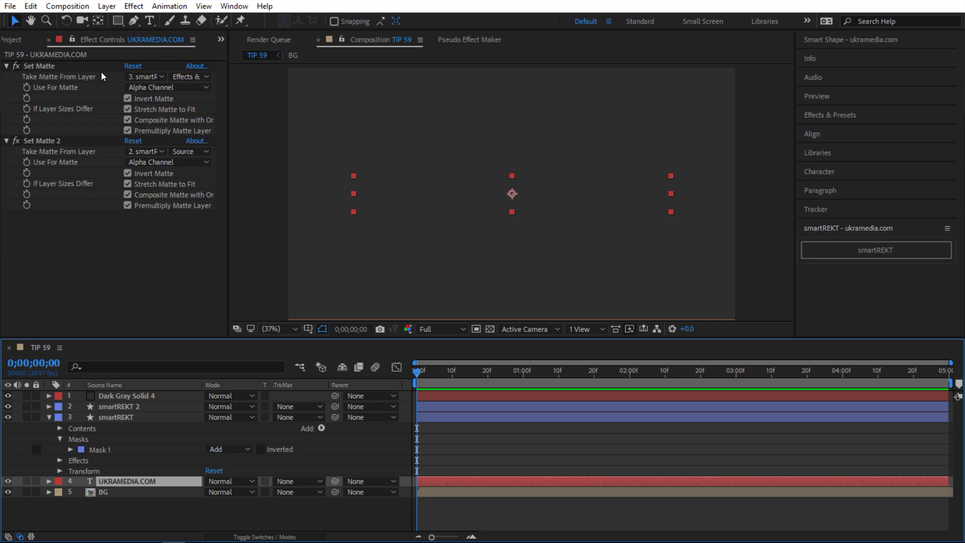
pyautogui.click(50, 66)
pyautogui.keyDown('ctrl'); pyautogui.click(47, 141); pyautogui.keyUp('ctrl')
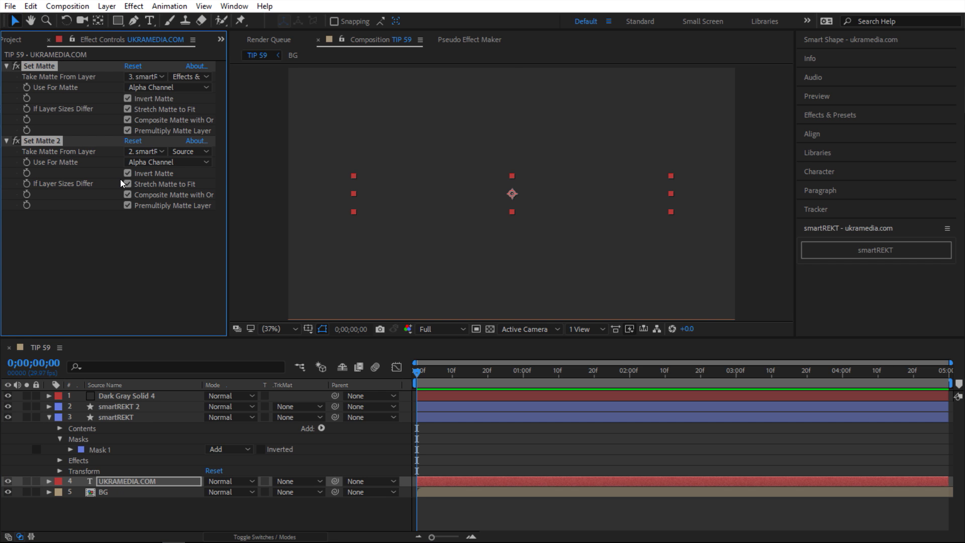
pyautogui.click(125, 396)
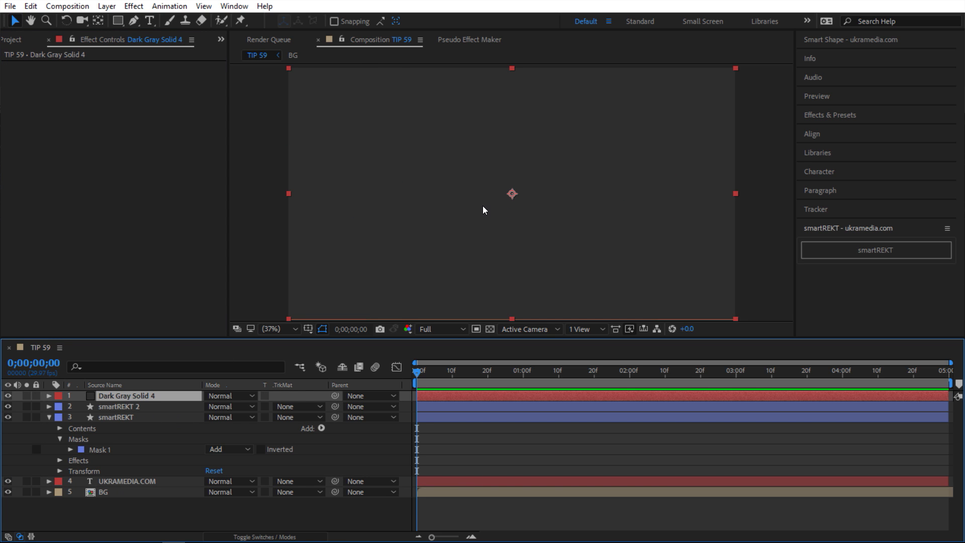
pyautogui.hotkey('ctrl', 'v')
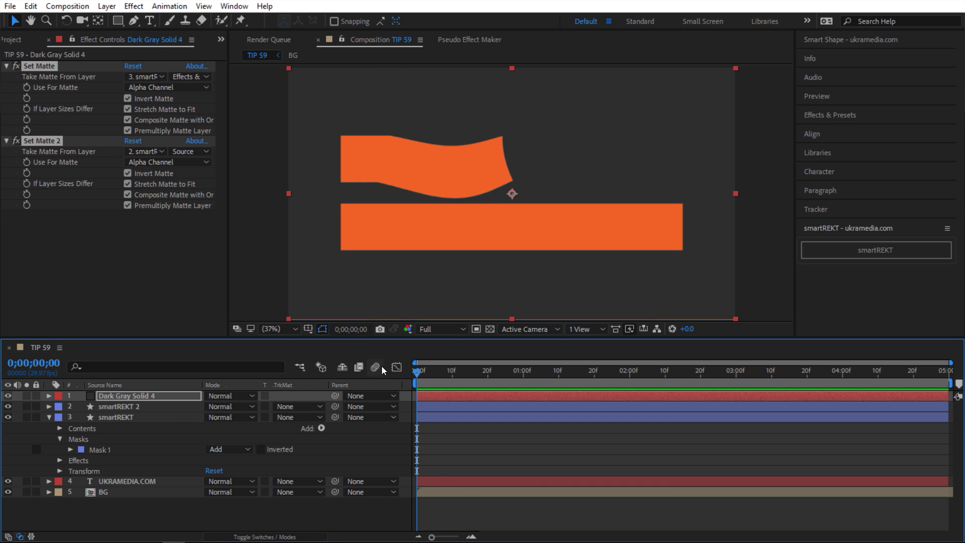
pyautogui.click(7, 395)
pyautogui.click(8, 396)
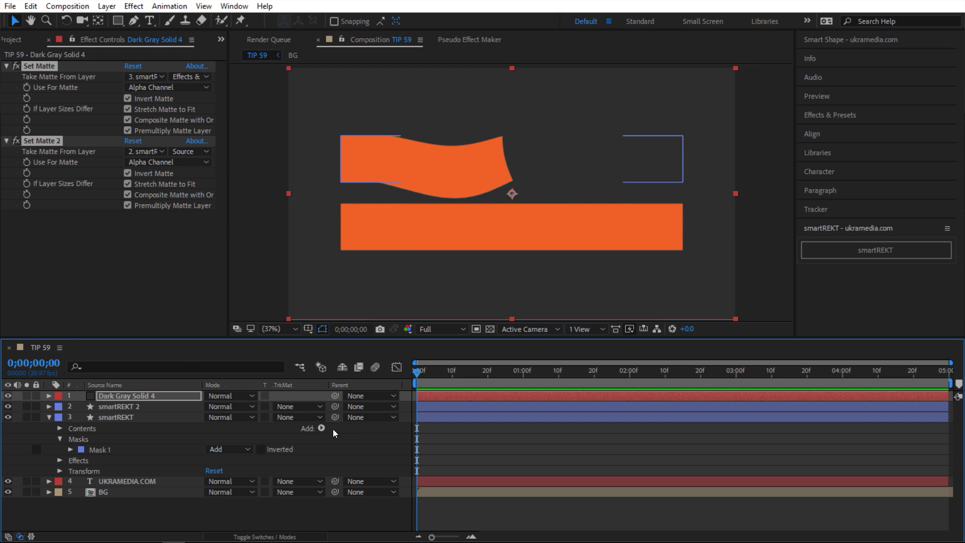
# Step: Scale the dark solid down to a central rectangle
pyautogui.click(357, 441)
pyautogui.click(185, 396)
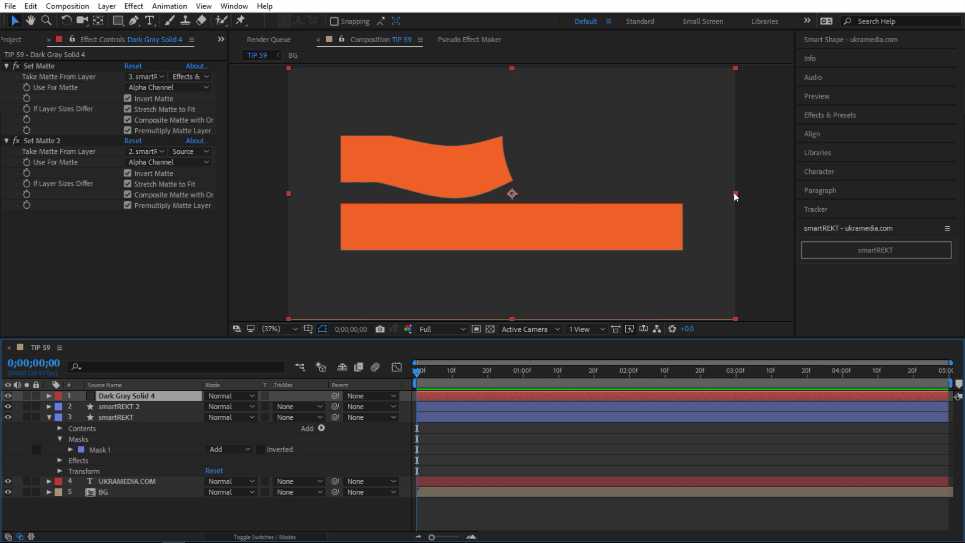
pyautogui.moveTo(734, 193); pyautogui.dragTo(647, 200)
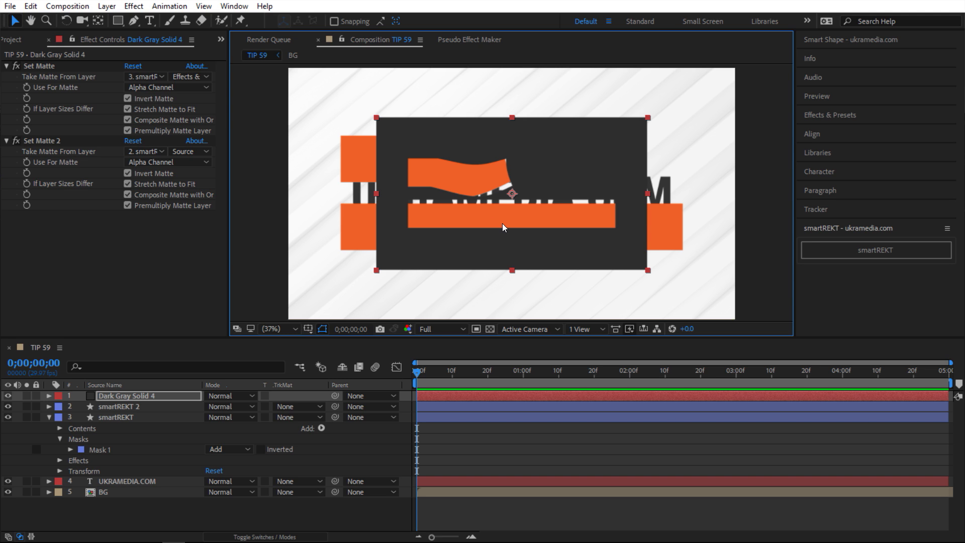
# Step: Remove all effects from Dark Gray Solid 4
pyautogui.click(163, 395)
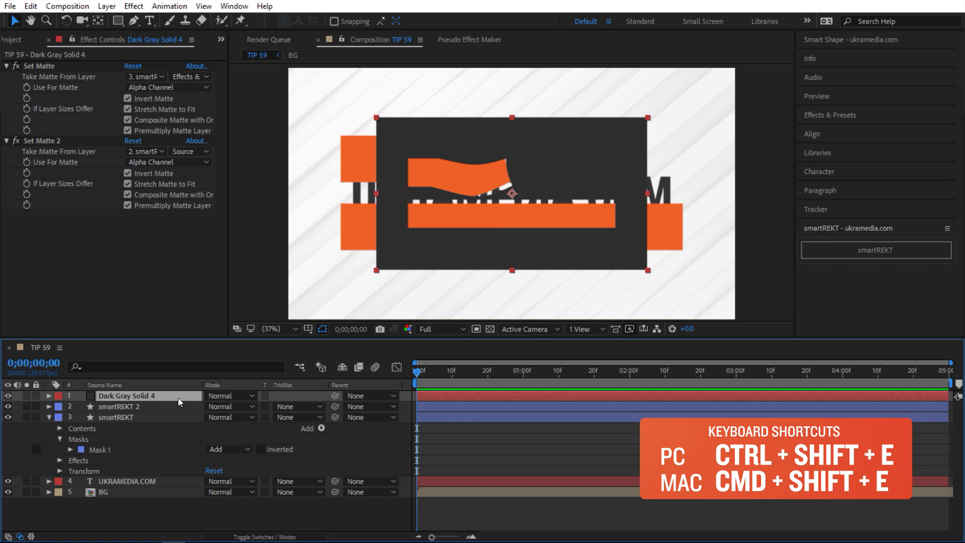
pyautogui.hotkey('ctrl', 'shift', 'e')
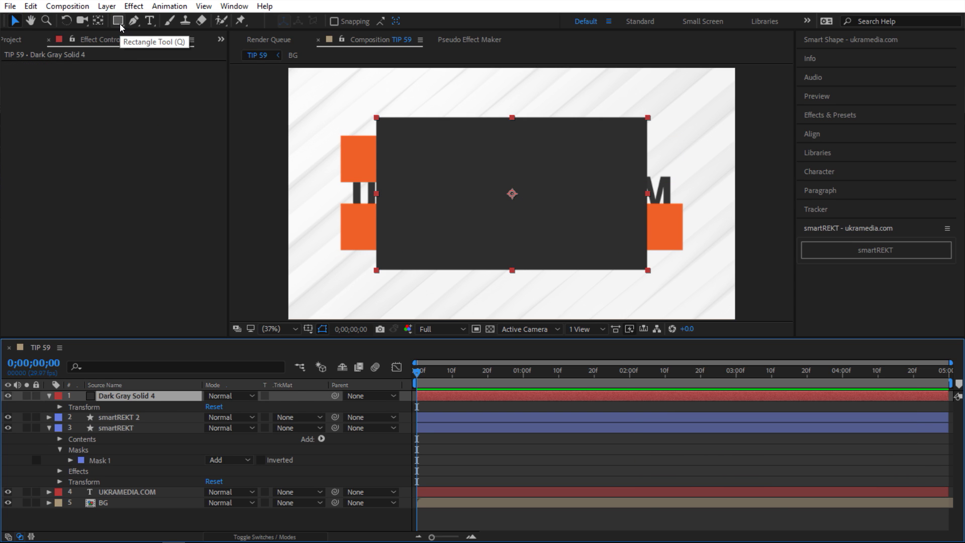
pyautogui.click(301, 408)
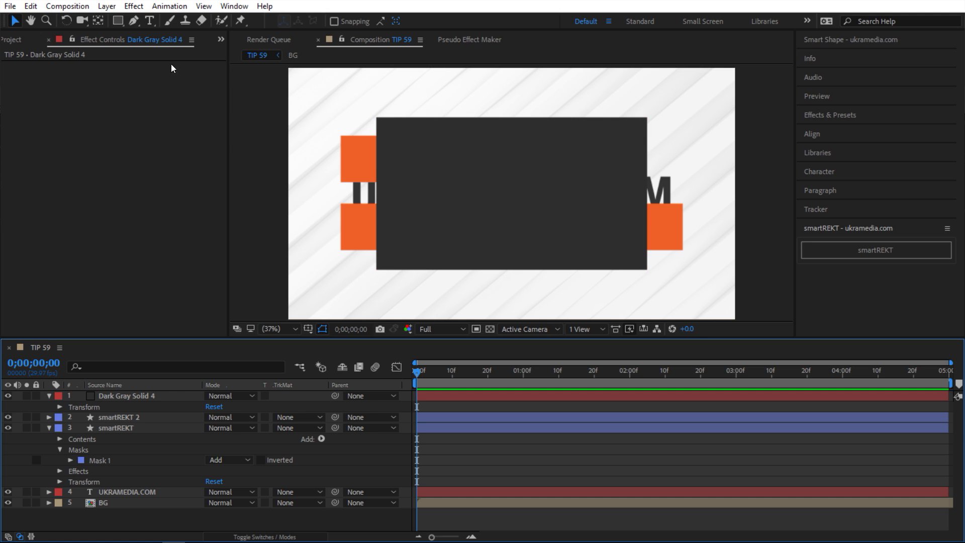
# Step: Add a full-frame rectangle Shape Layer 1 and paste the Set Matte effects onto it
pyautogui.doubleClick(119, 21)
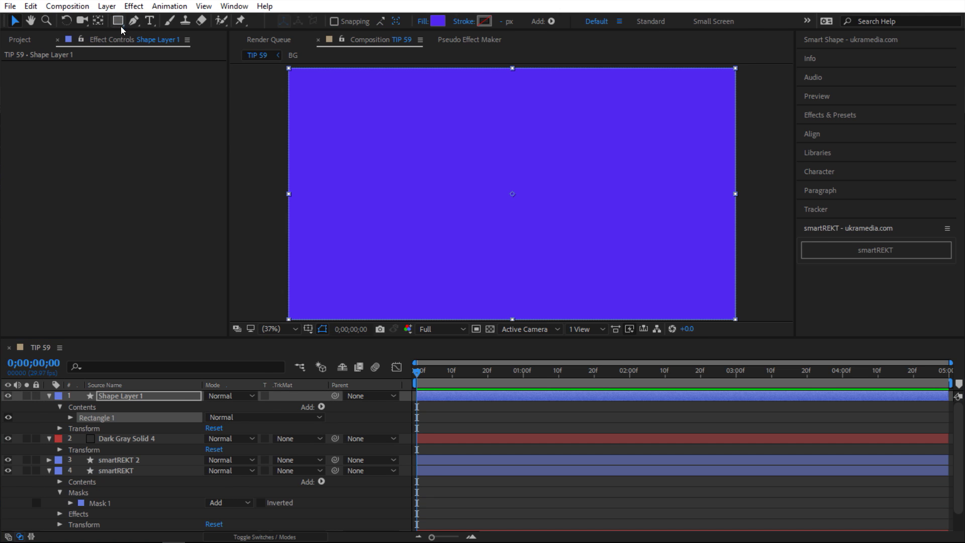
pyautogui.click(182, 401)
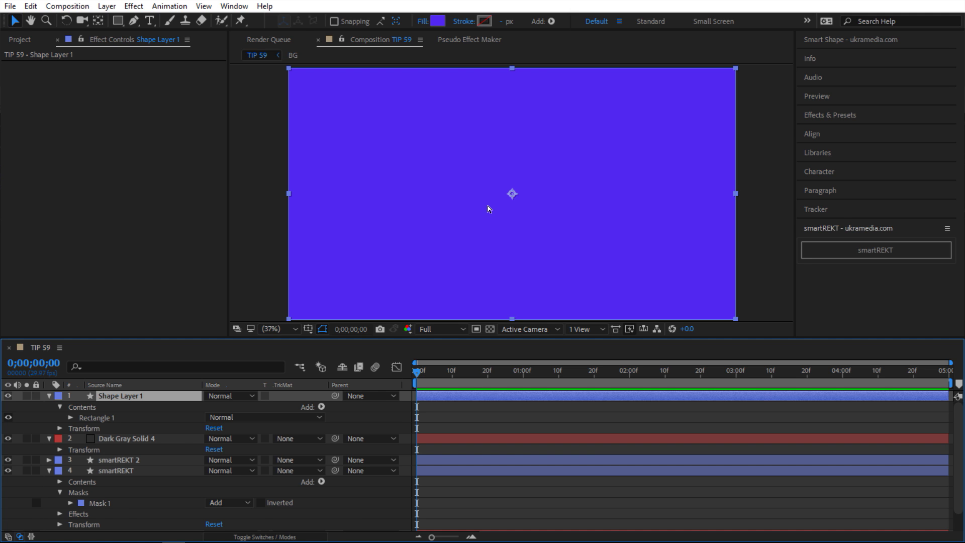
pyautogui.hotkey('ctrl', 'v')
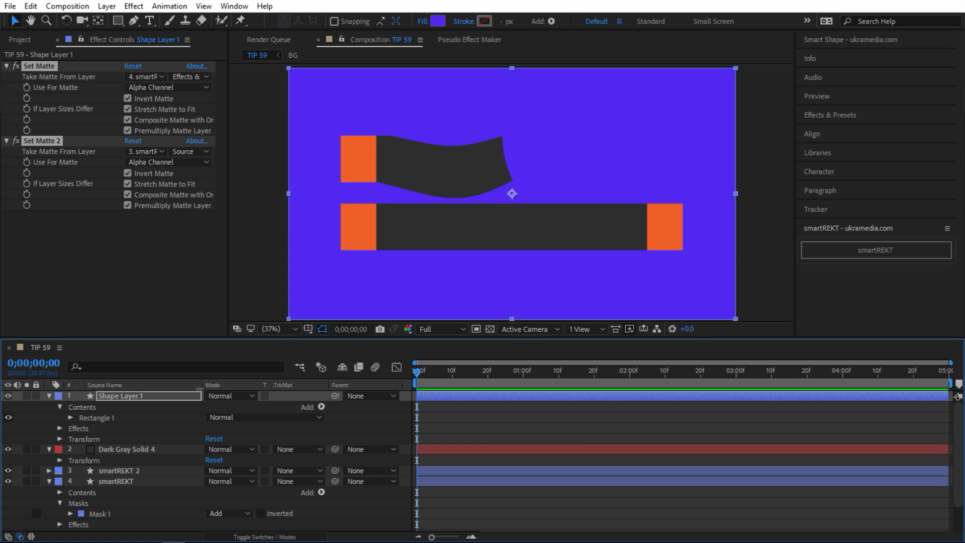
pyautogui.click(174, 396)
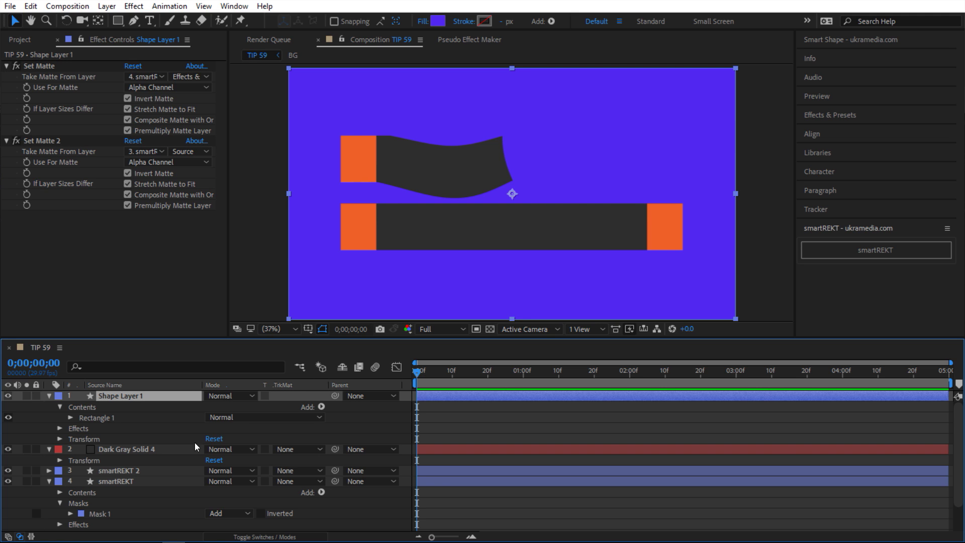
# Step: Set the solid's track matte to Shape Layer 1's alpha and hide the smartREKT bars
pyautogui.click(143, 449)
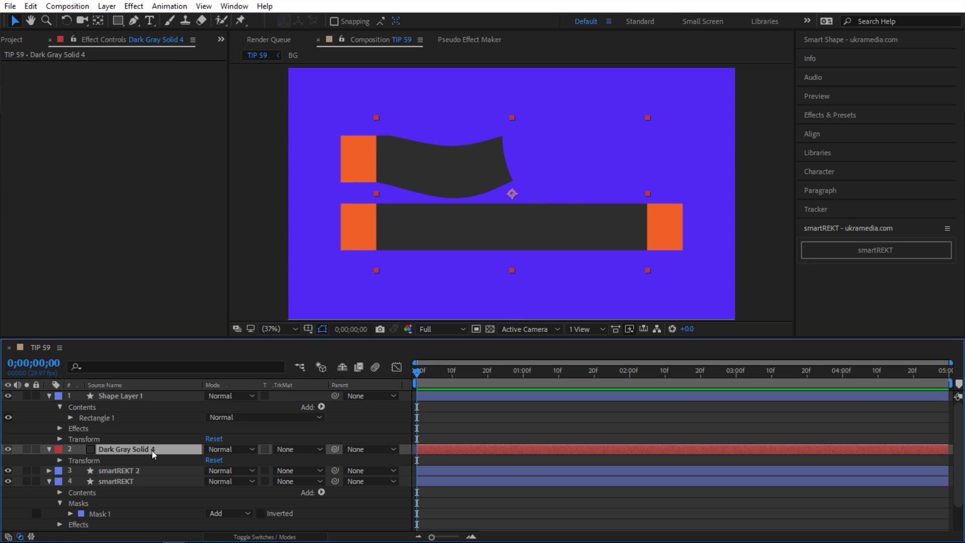
pyautogui.click(304, 449)
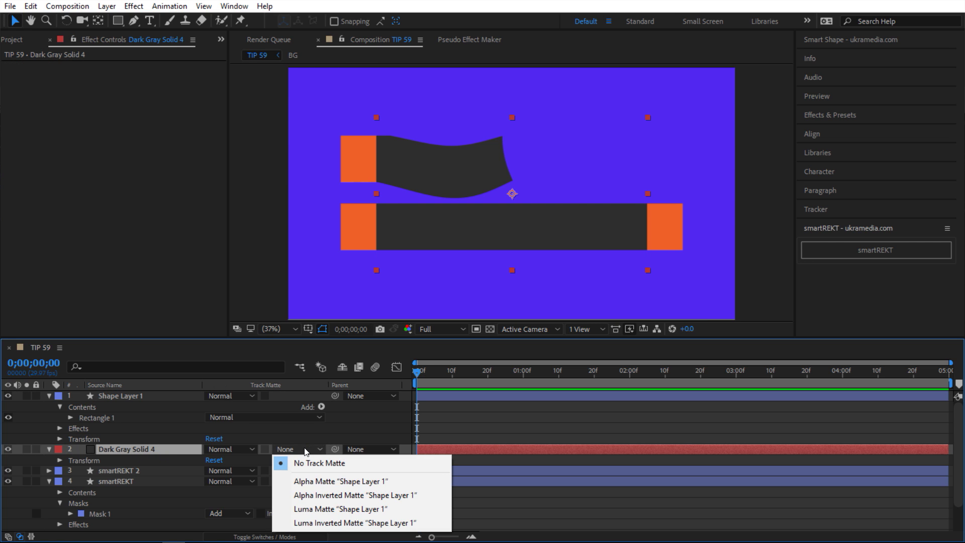
pyautogui.click(318, 481)
pyautogui.moveTo(8, 470); pyautogui.dragTo(8, 485)
pyautogui.click(130, 447)
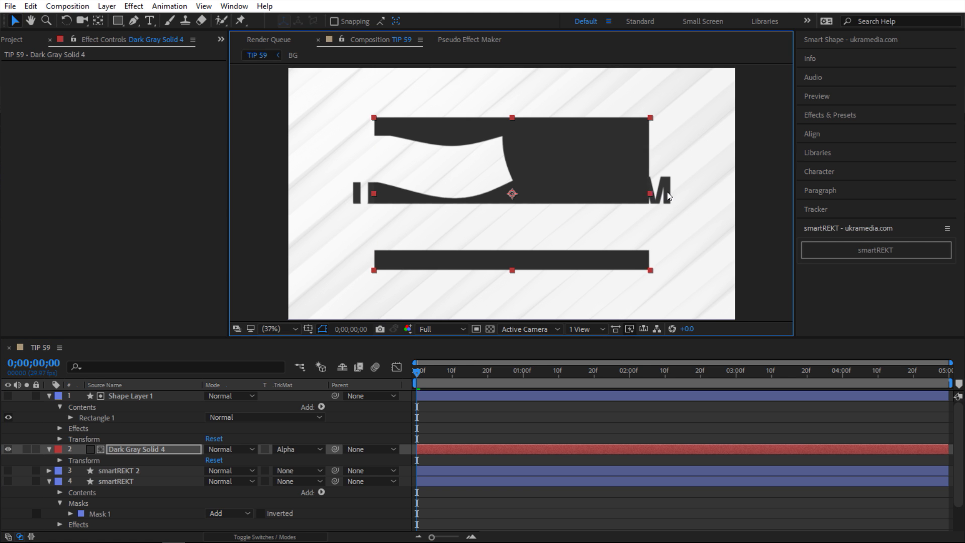